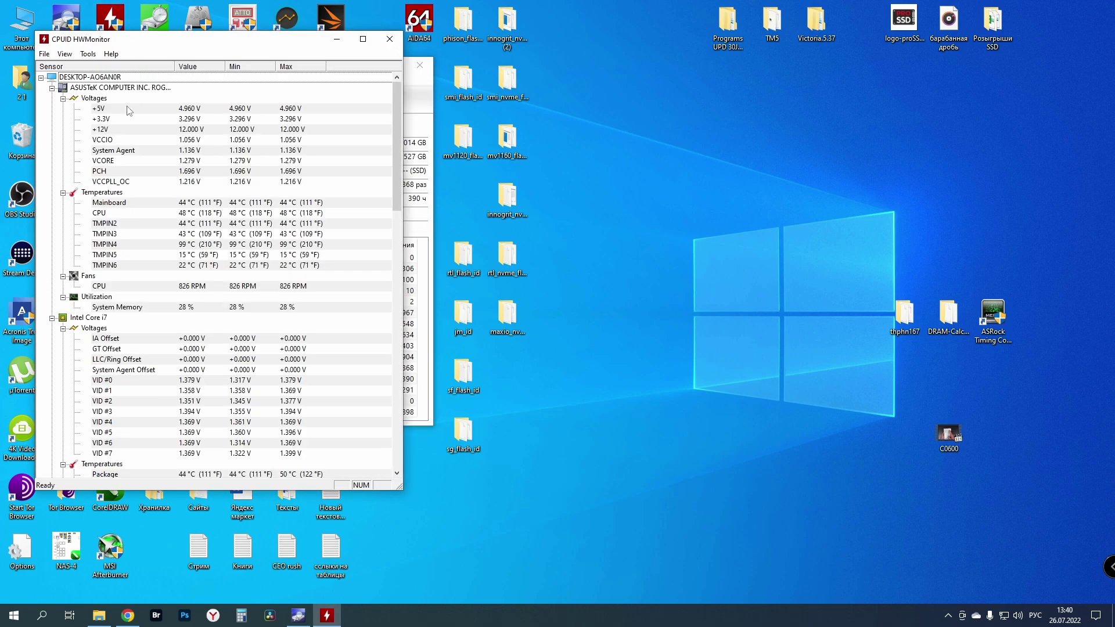
Collapse every device group in the HWMonitor sensor list to review the detected hardware, and close the monitor.
scroll(131, 145, down, 13)
scroll(128, 168, up, 7)
scroll(128, 168, up, 6)
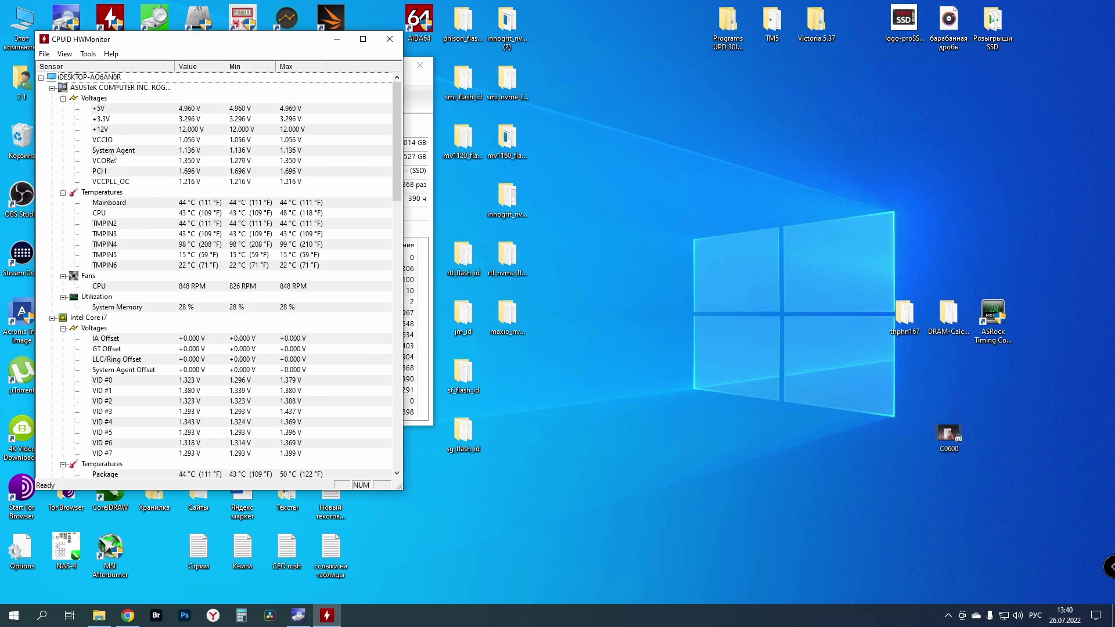
click(52, 88)
click(51, 98)
click(52, 109)
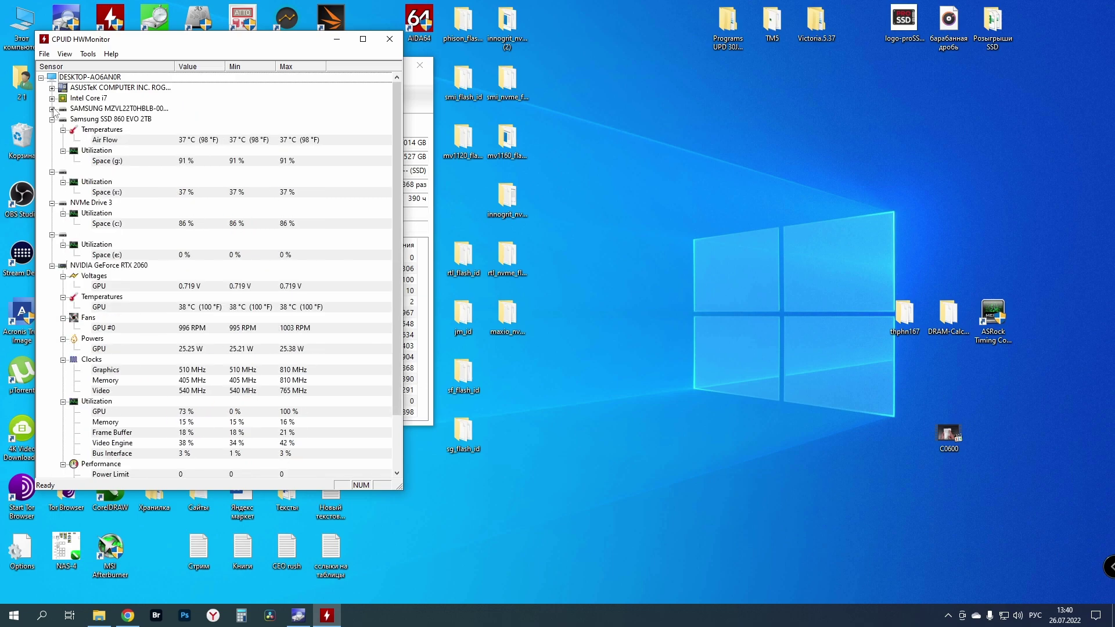
click(52, 119)
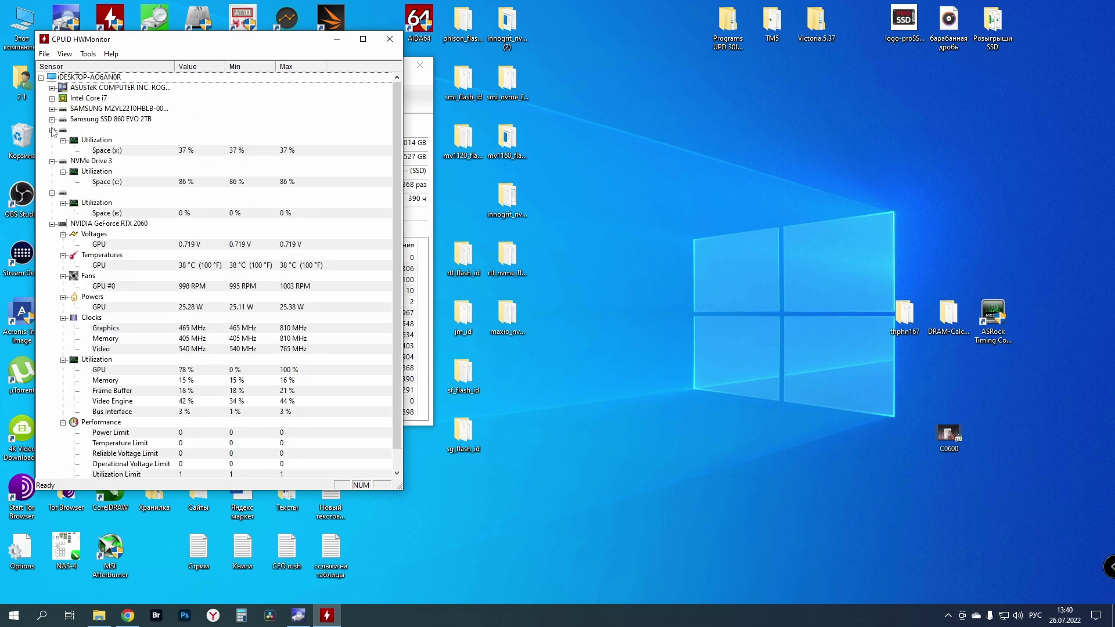
click(52, 129)
click(51, 140)
click(52, 151)
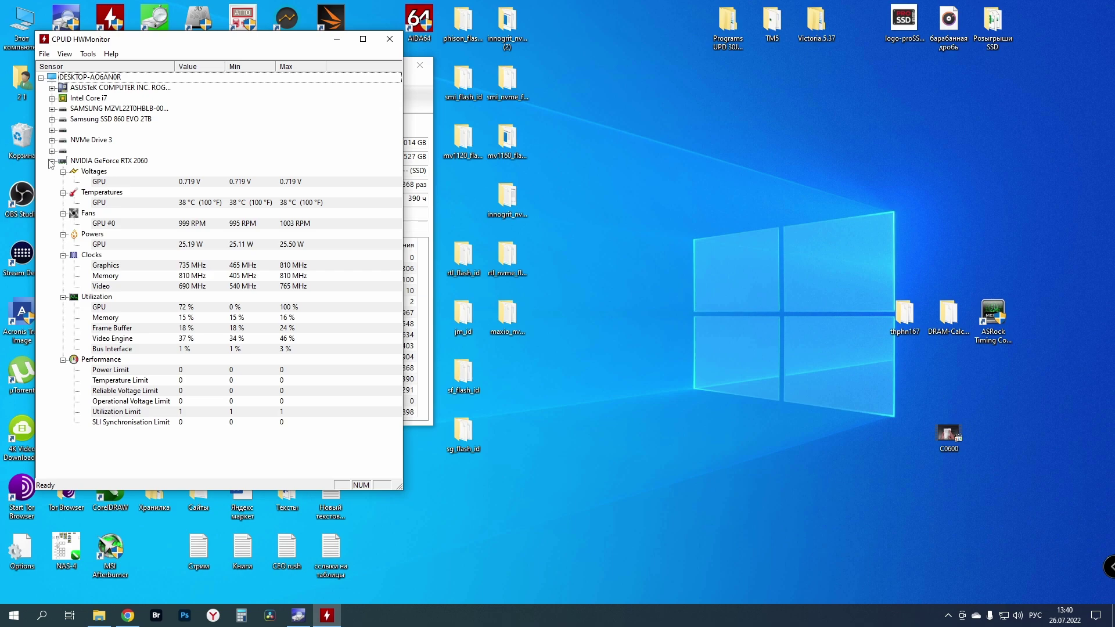
click(52, 161)
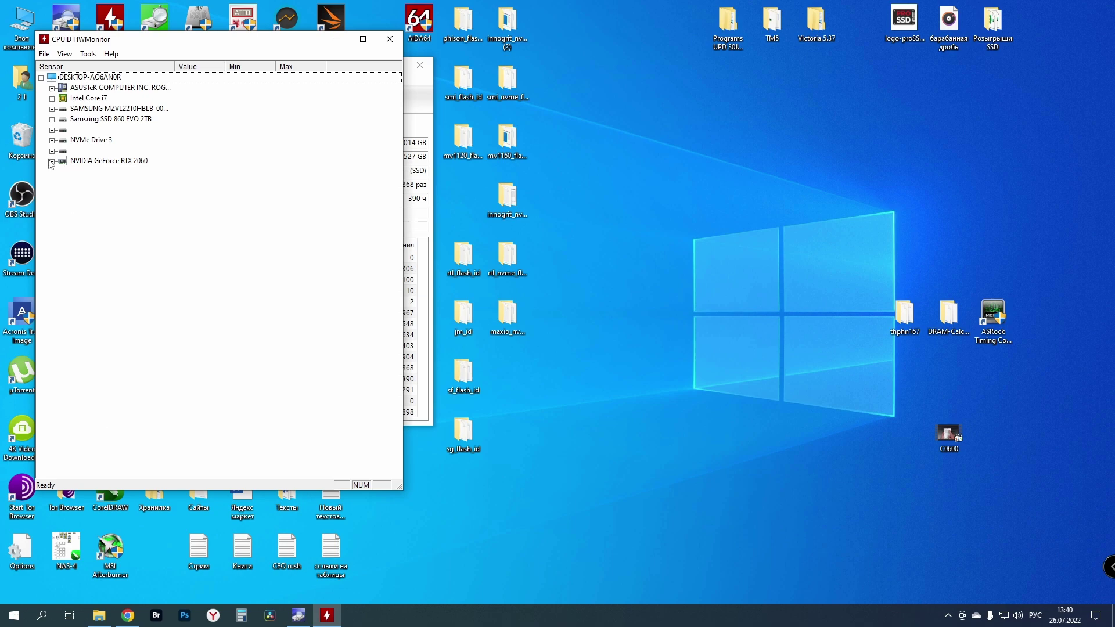
click(387, 41)
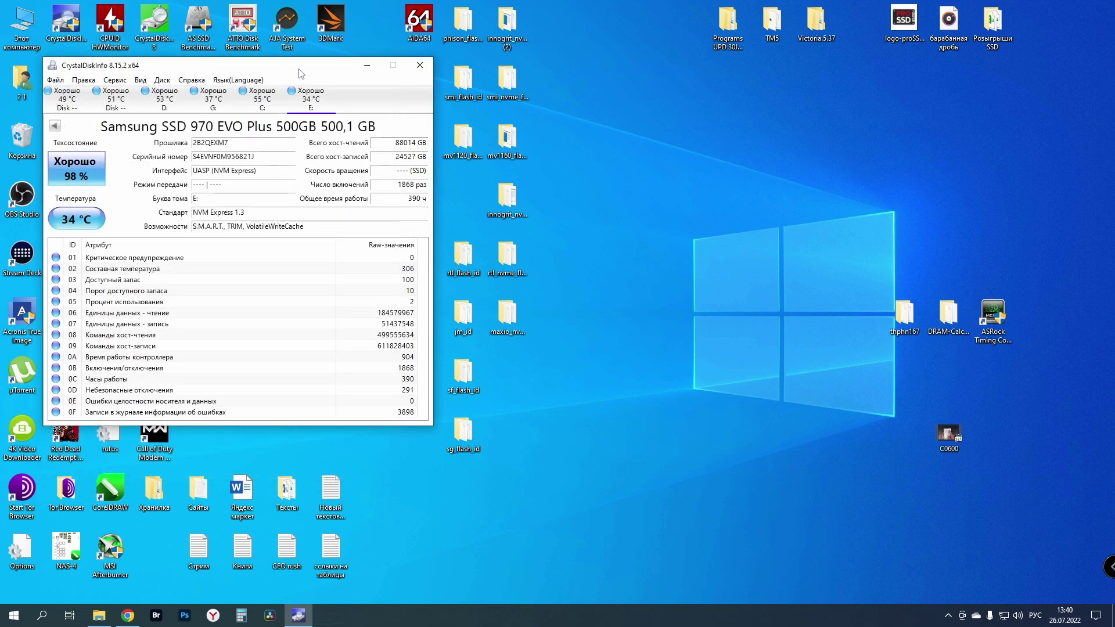
Launch CrystalDiskMark, place it beside CrystalDiskInfo, and run all tests on drive E with 5 passes of 1 GiB.
double_click(154, 23)
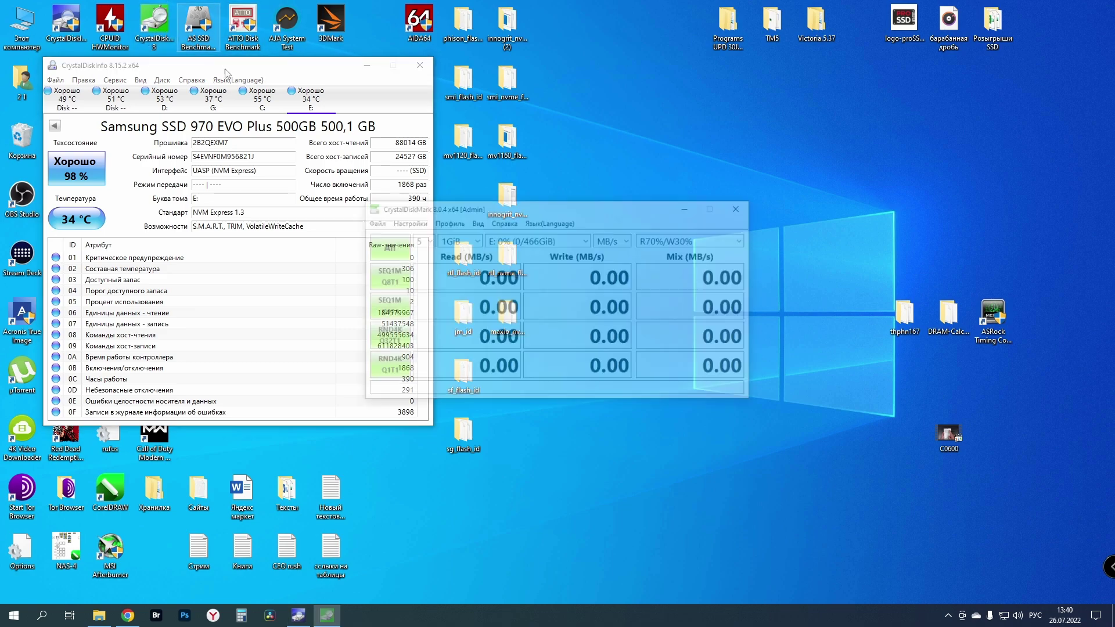
drag(529, 217, 613, 73)
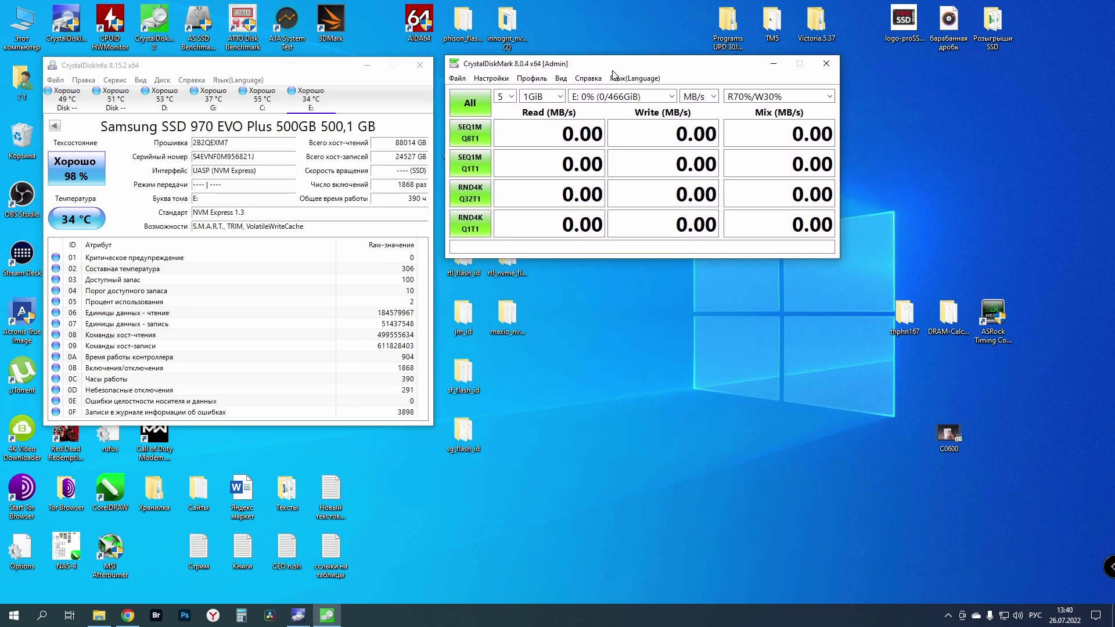
click(473, 105)
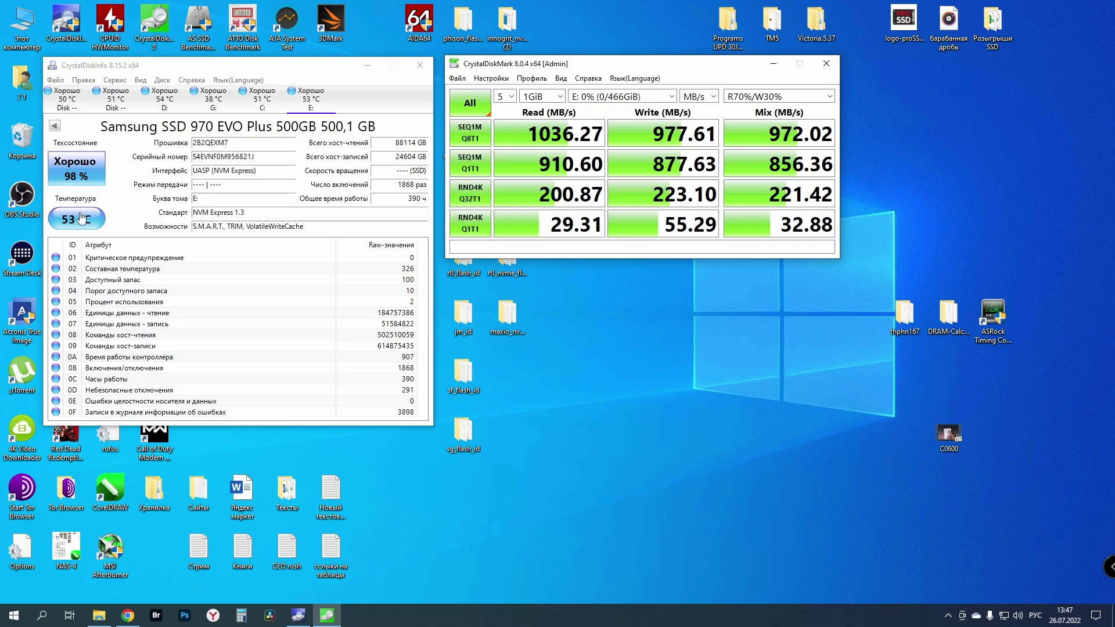
Bring CrystalDiskInfo to the front and launch AS SSD Benchmark.
click(246, 69)
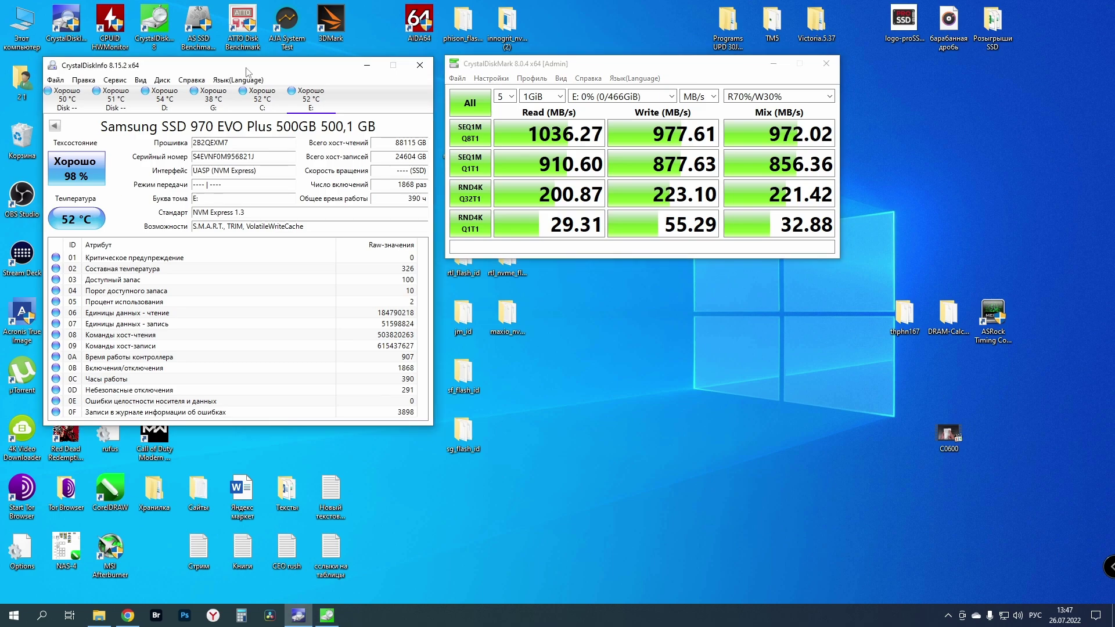
double_click(154, 22)
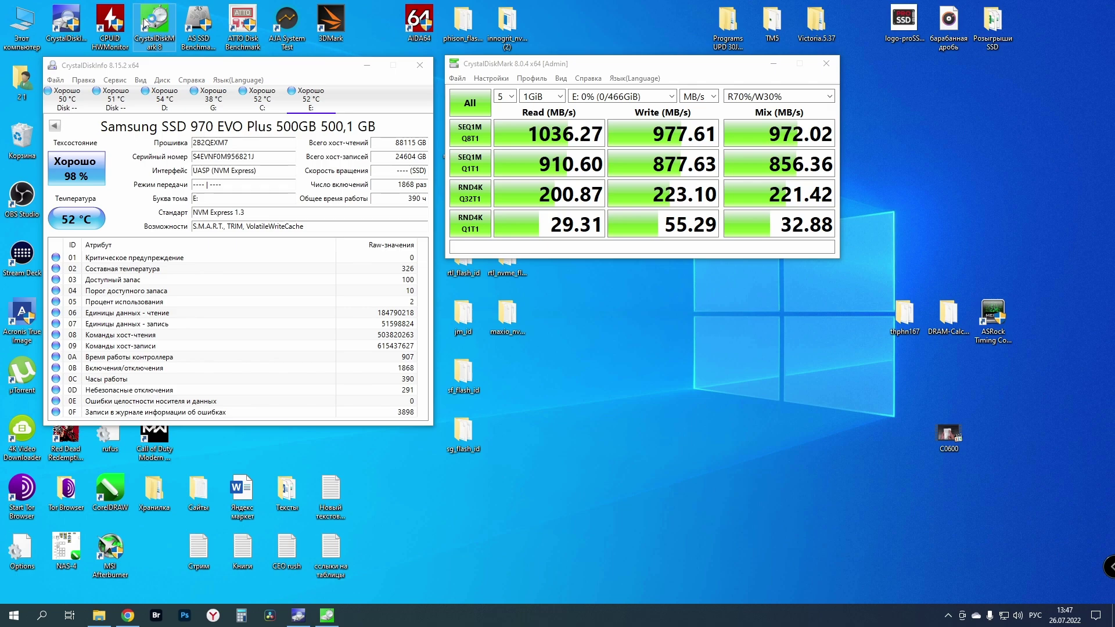
click(742, 207)
double_click(199, 22)
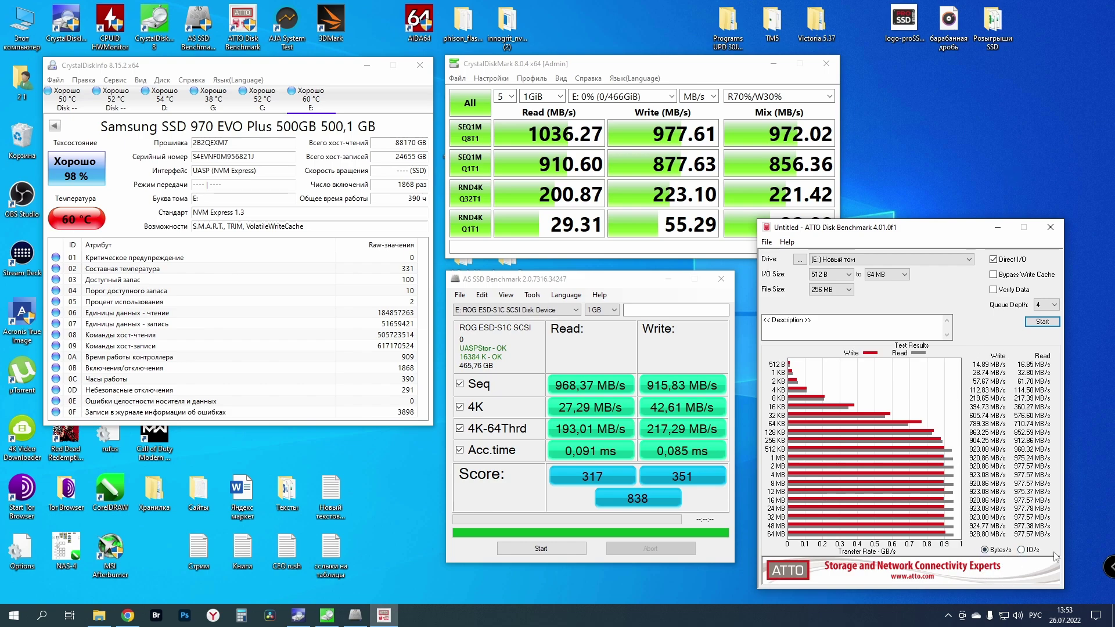
Launch AJA System Test and start its disk test on drive E with the 16 GB test file.
double_click(287, 24)
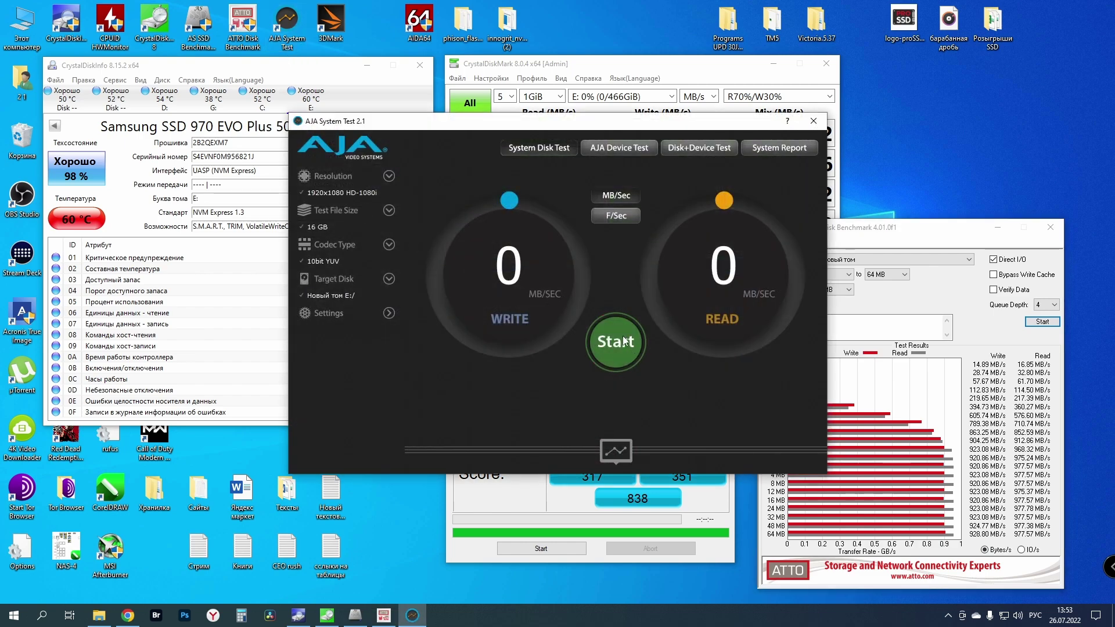
click(625, 343)
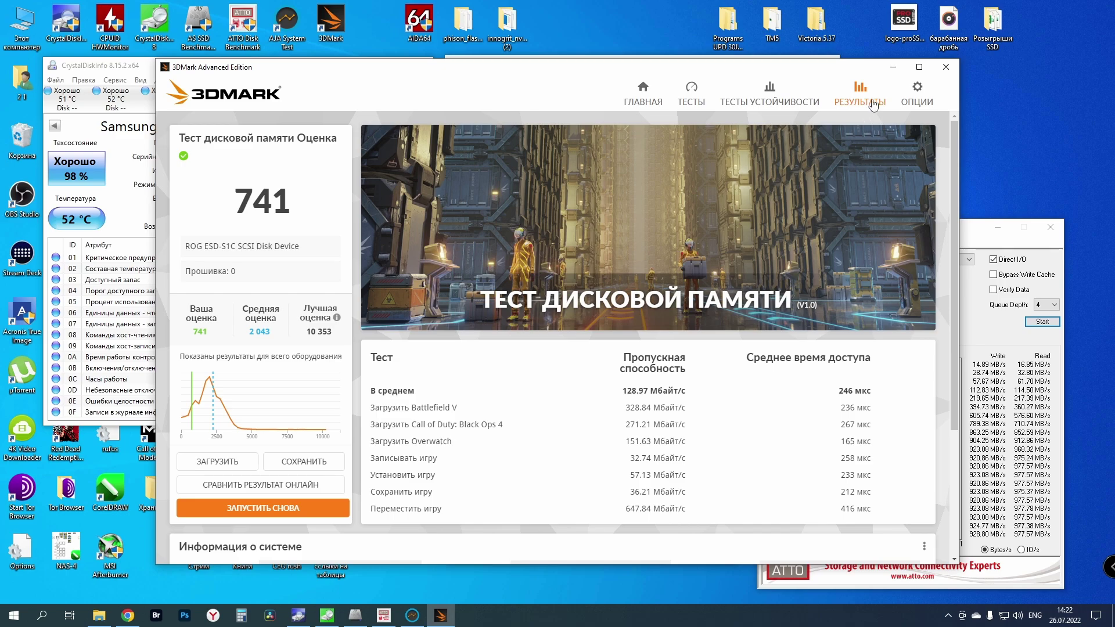
Minimize 3DMark, close AJA System Test, and switch the ATTO Disk Benchmark results to IO/s.
click(892, 69)
click(813, 123)
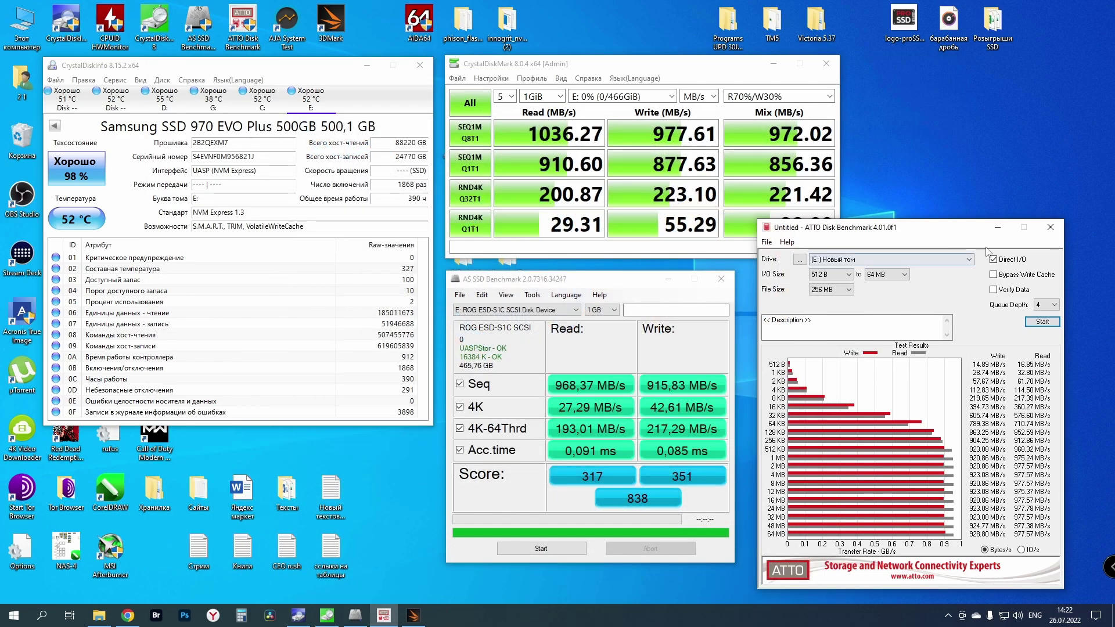
click(1022, 551)
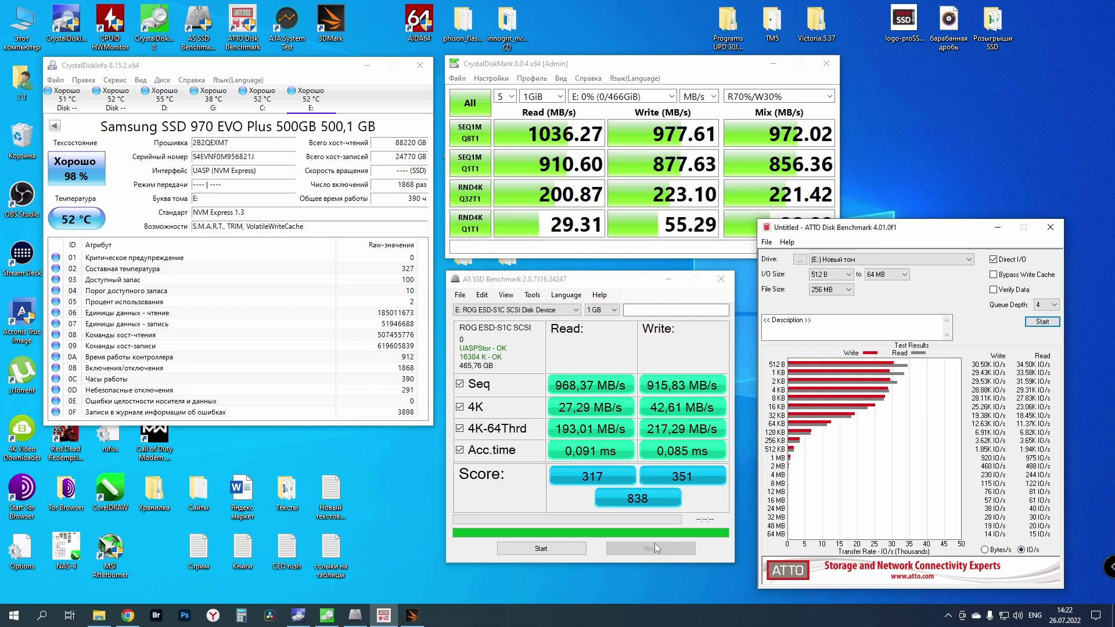
Switch the AS SSD Benchmark and CrystalDiskMark results to IOPS.
click(506, 295)
click(521, 321)
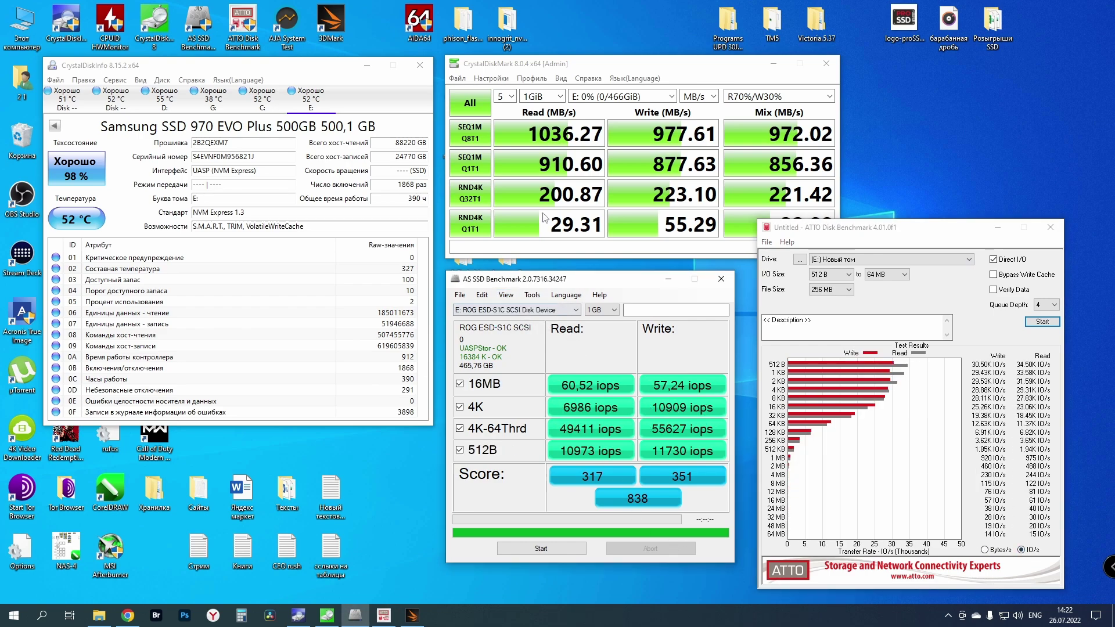
click(620, 76)
click(713, 96)
click(692, 140)
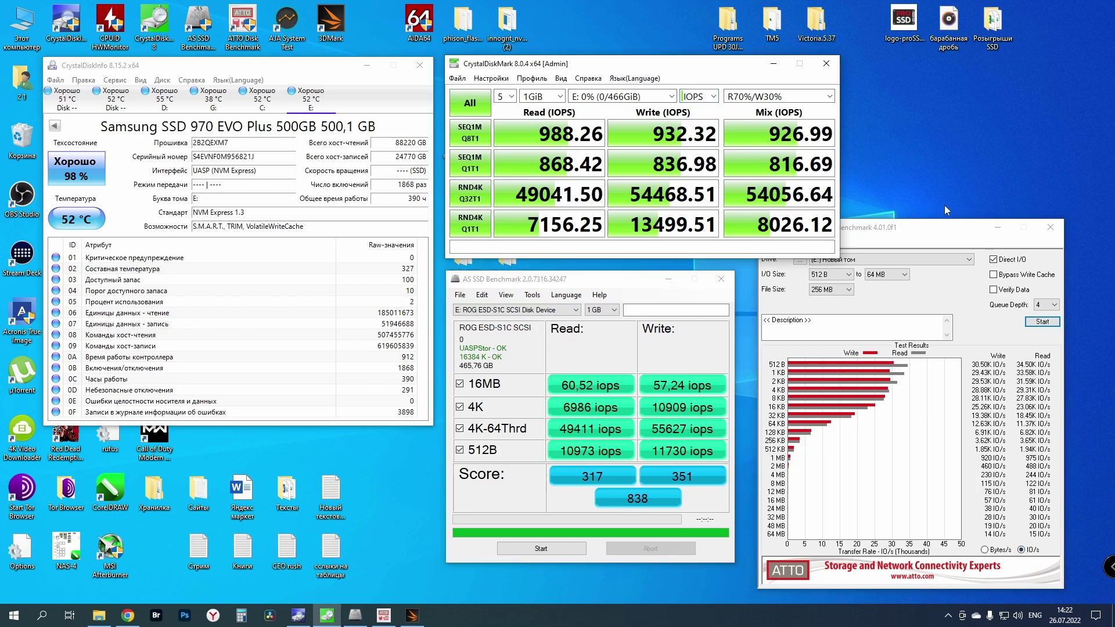
Clear the benchmark windows and open the error-checking and optimization tools in the properties of Новый том (E:).
click(998, 227)
click(777, 69)
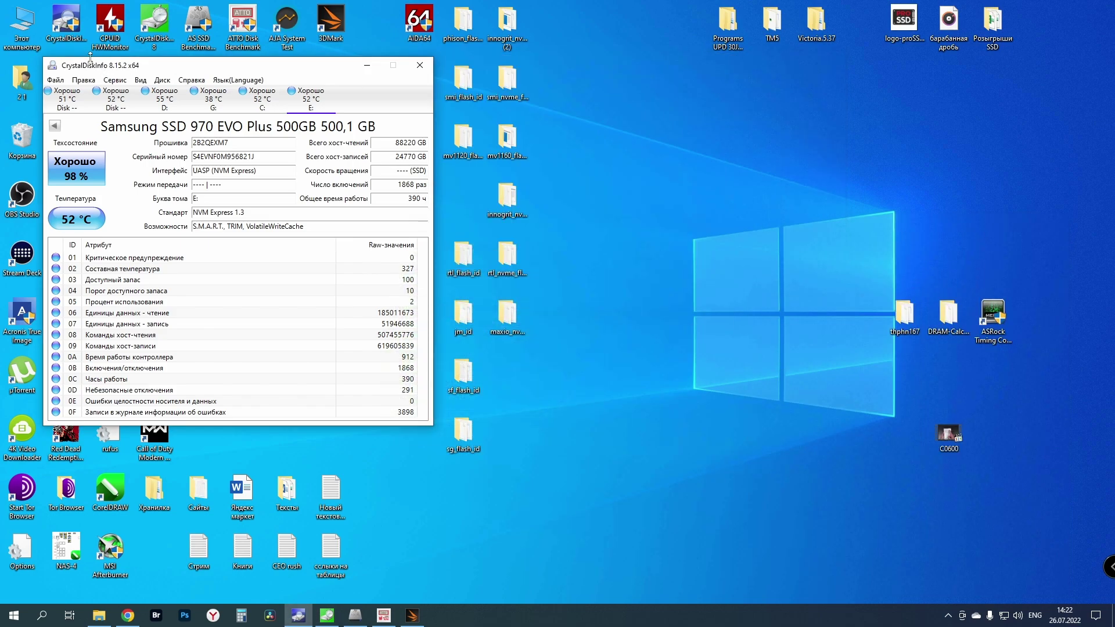
double_click(22, 26)
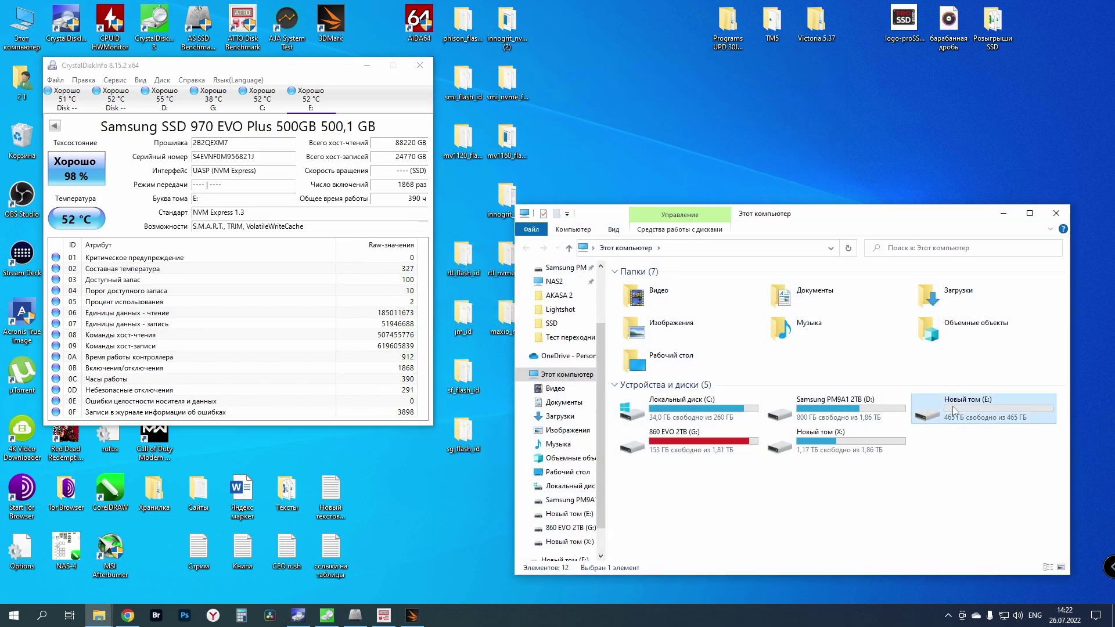
double_click(927, 410)
right_click(824, 325)
click(872, 483)
click(575, 301)
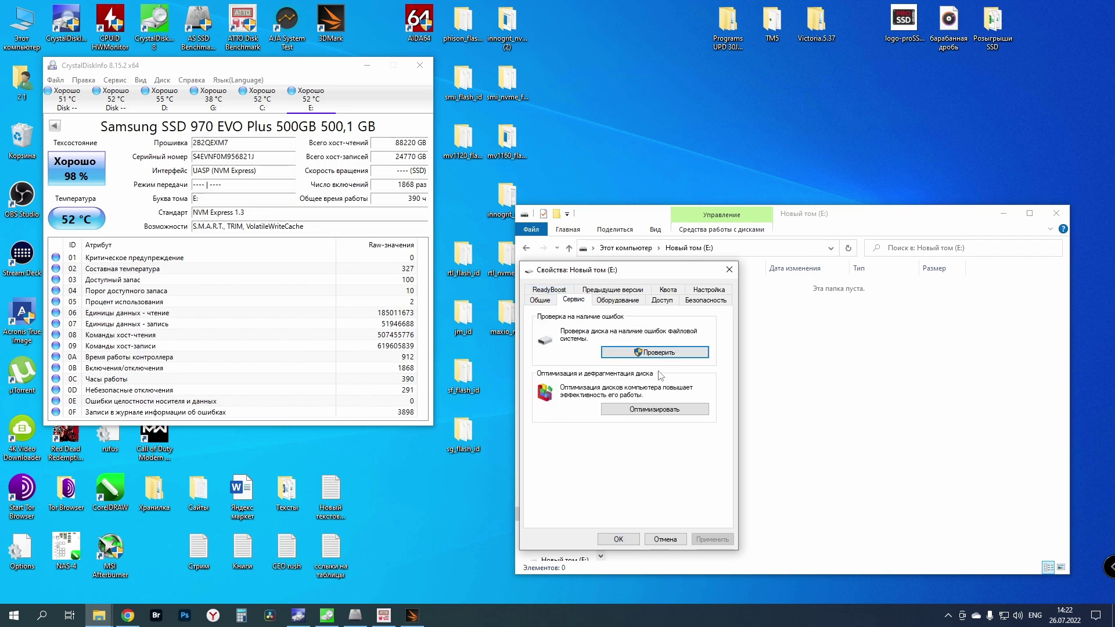
Run drive optimization on Новый том (E:) and move the optimization window aside.
click(666, 408)
click(414, 281)
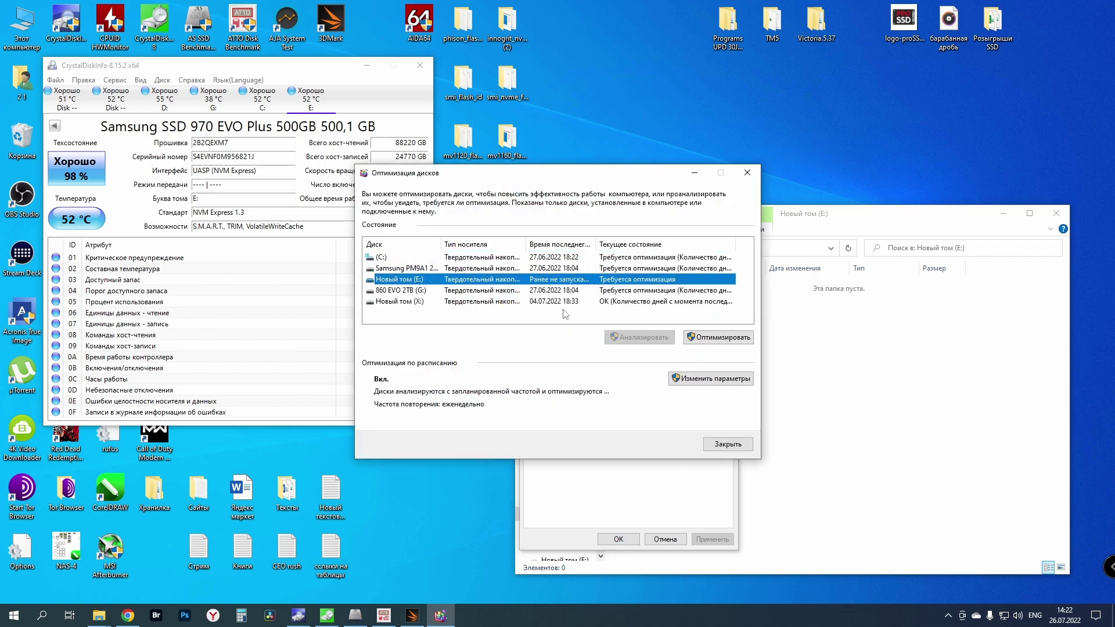
click(703, 337)
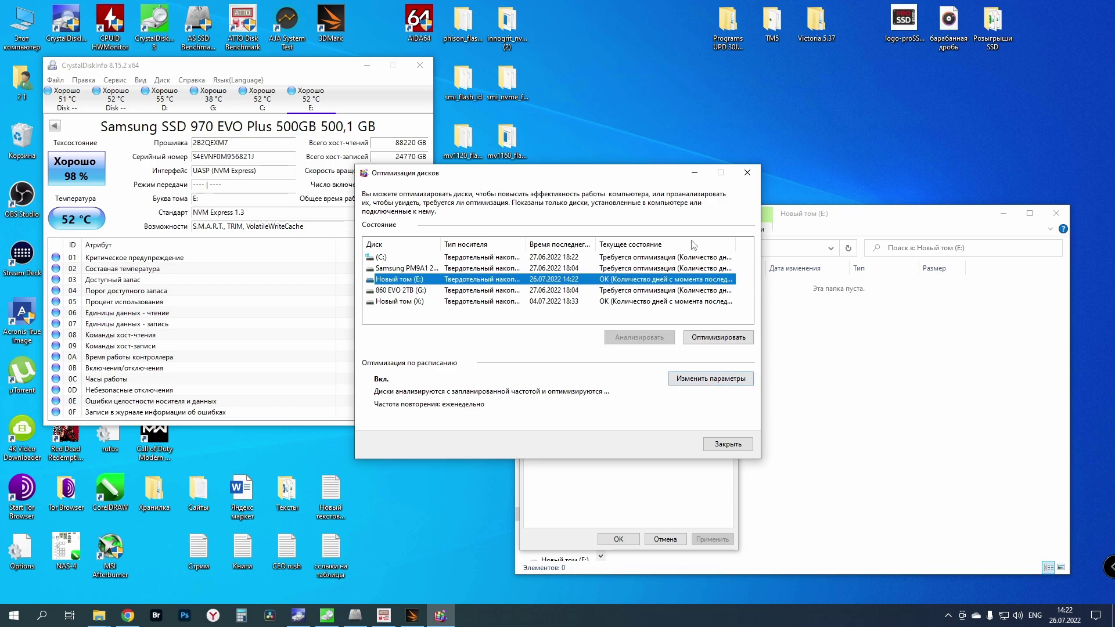
drag(657, 179, 852, 224)
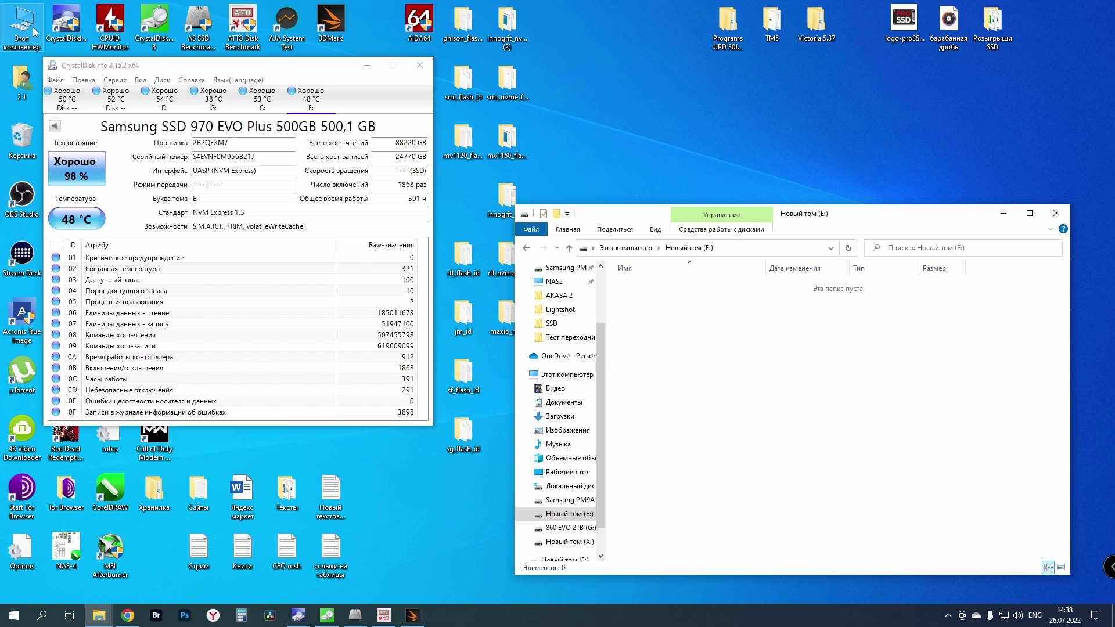
Copy the RENDER-100 folder from Samsung PM9A1 2TB (D:) to Новый том (E:), moving the copy progress window aside.
double_click(33, 31)
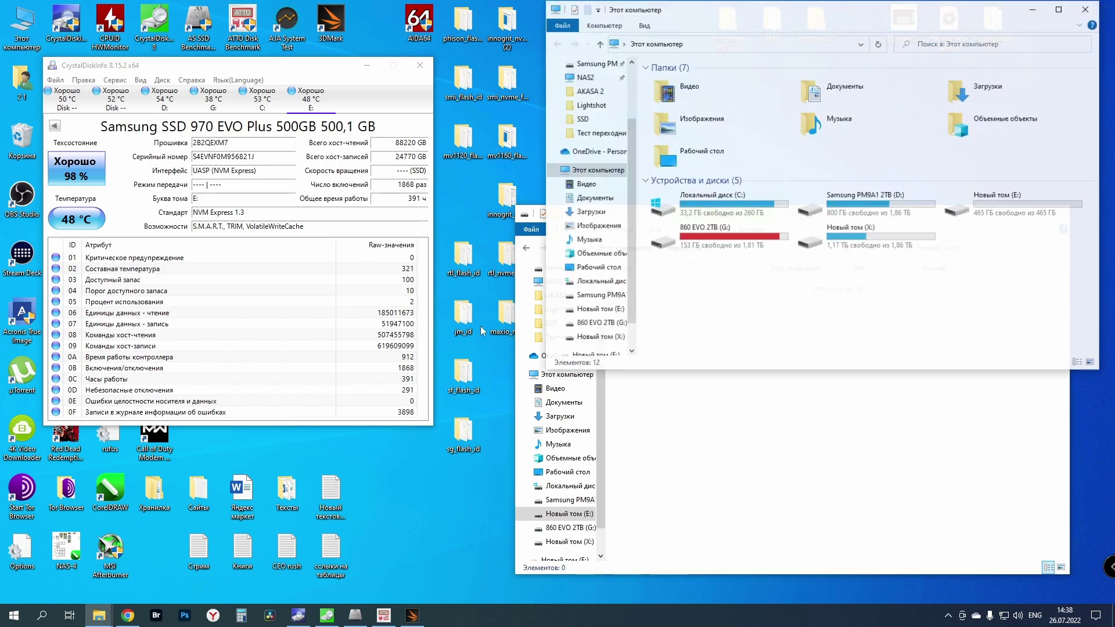
double_click(822, 210)
scroll(817, 232, down, 7)
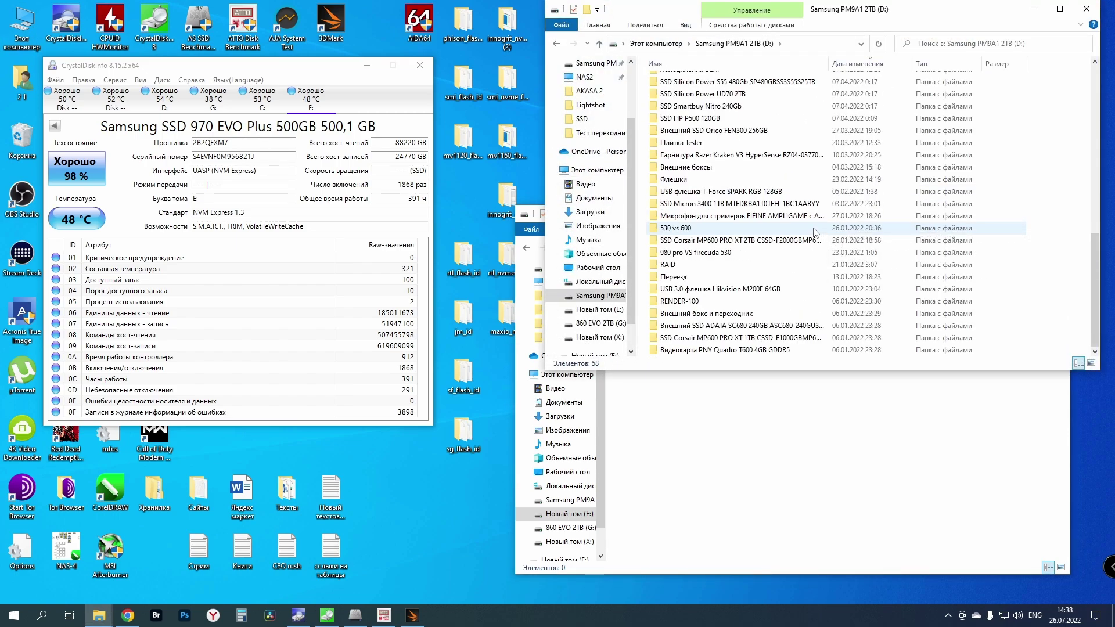
click(686, 301)
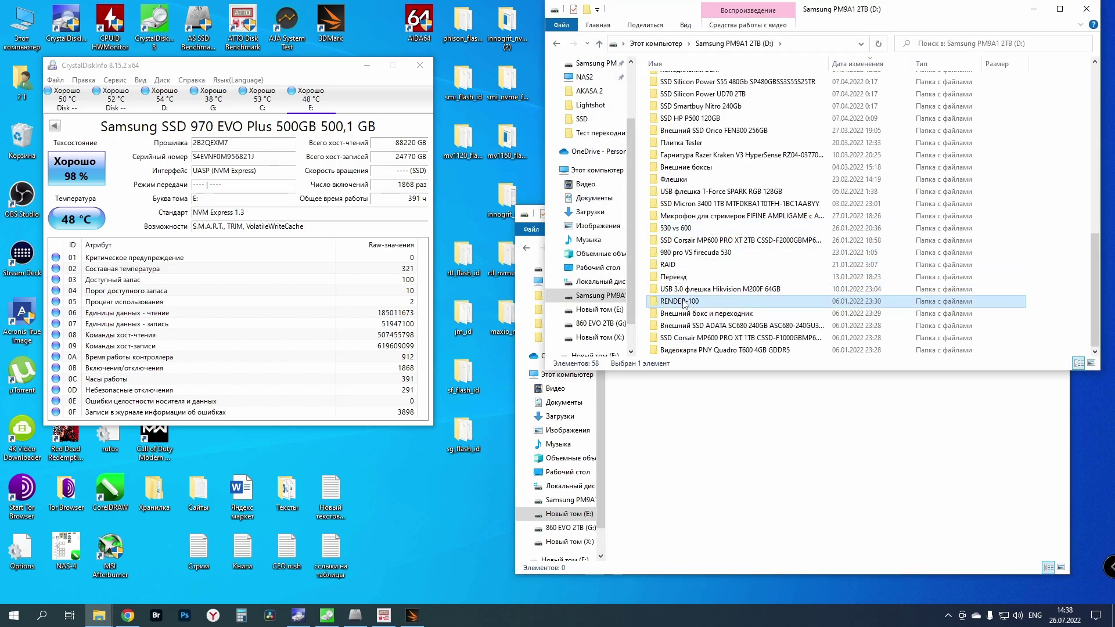
click(1087, 9)
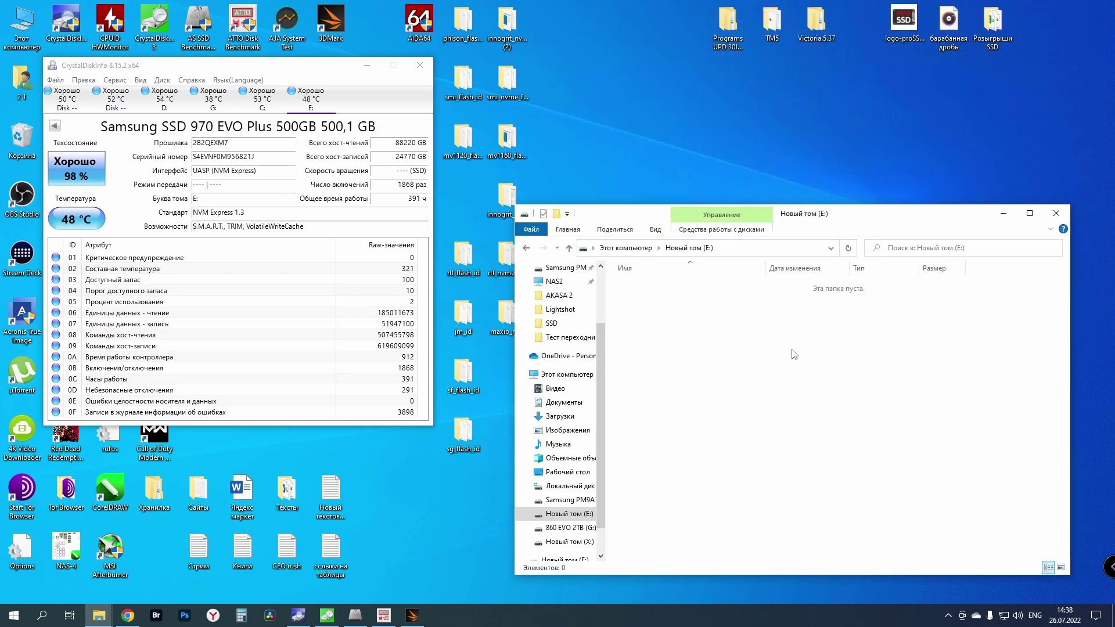
key(ctrl+v)
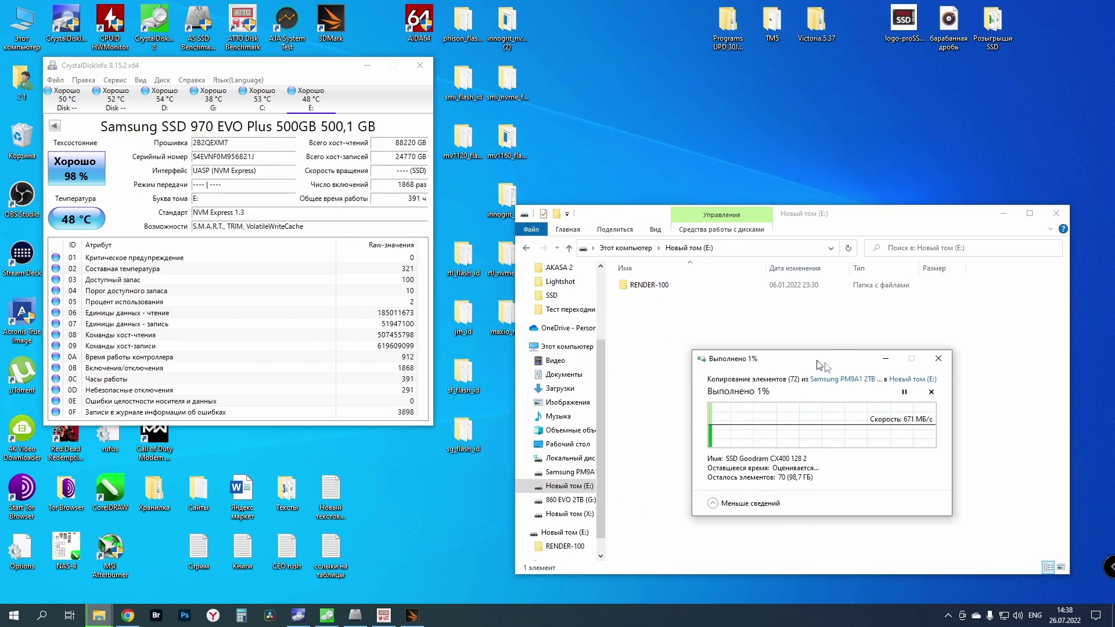
drag(819, 365, 885, 384)
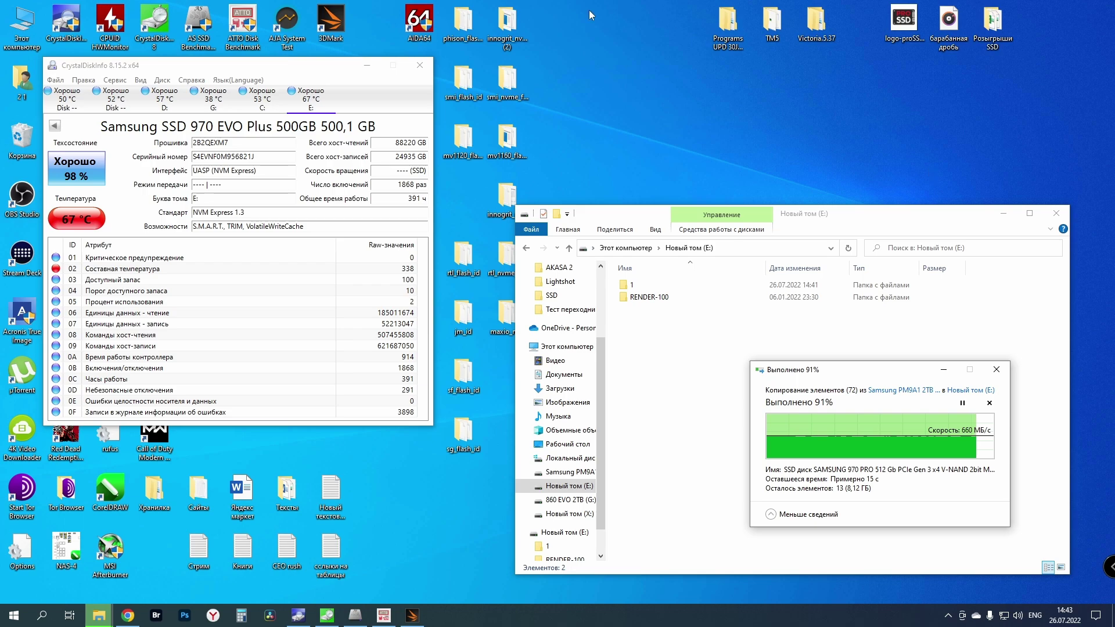
Check drive E's temperature in CrystalDiskInfo during the copying.
click(312, 103)
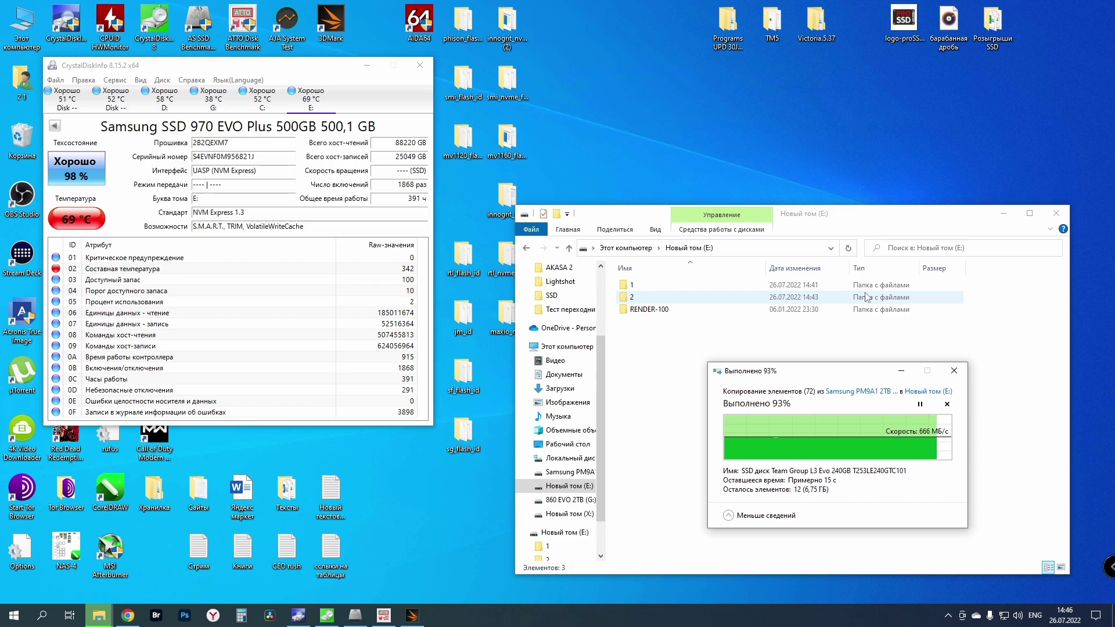
click(276, 70)
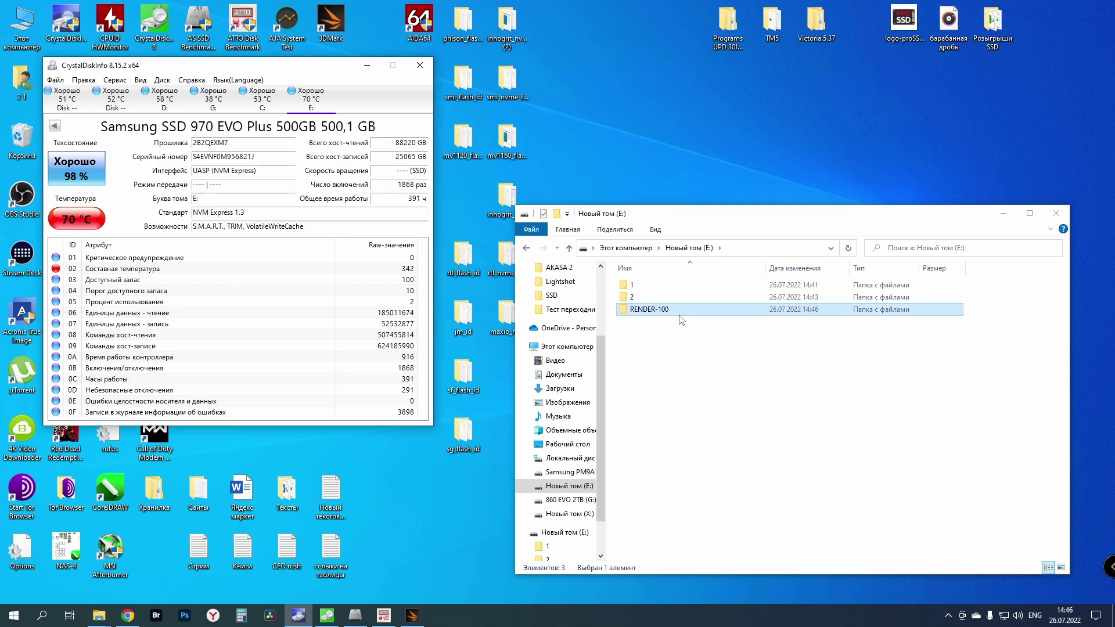
Rename the RENDER-100 folder on drive E as 3, paste another copy of RENDER-100 there, and check the drive's temperature.
click(662, 311)
text(3)
click(688, 358)
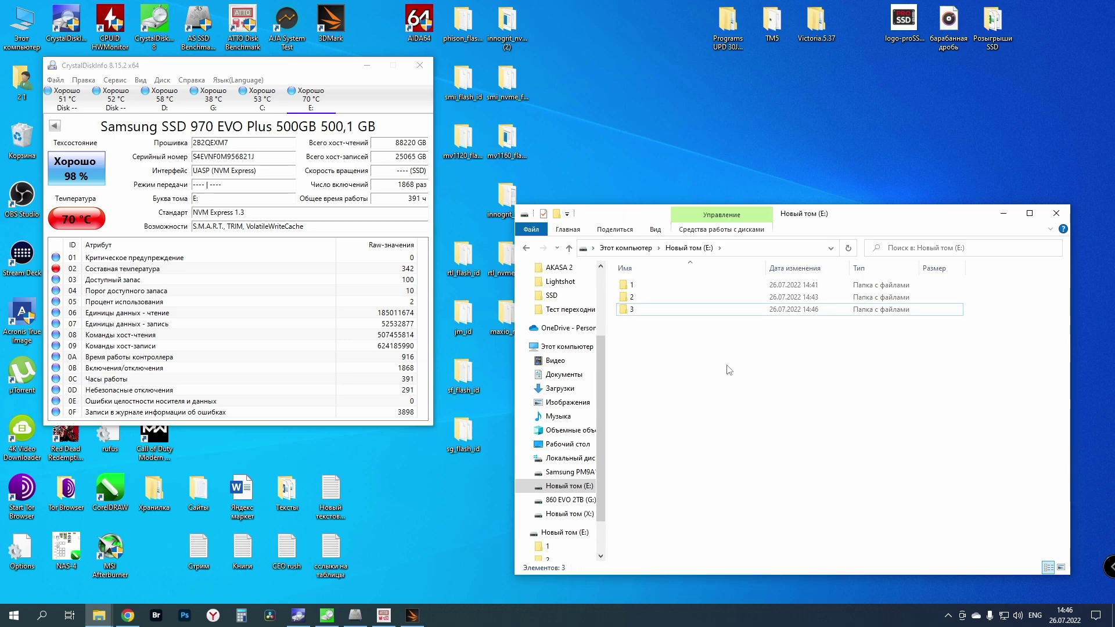
key(ctrl+v)
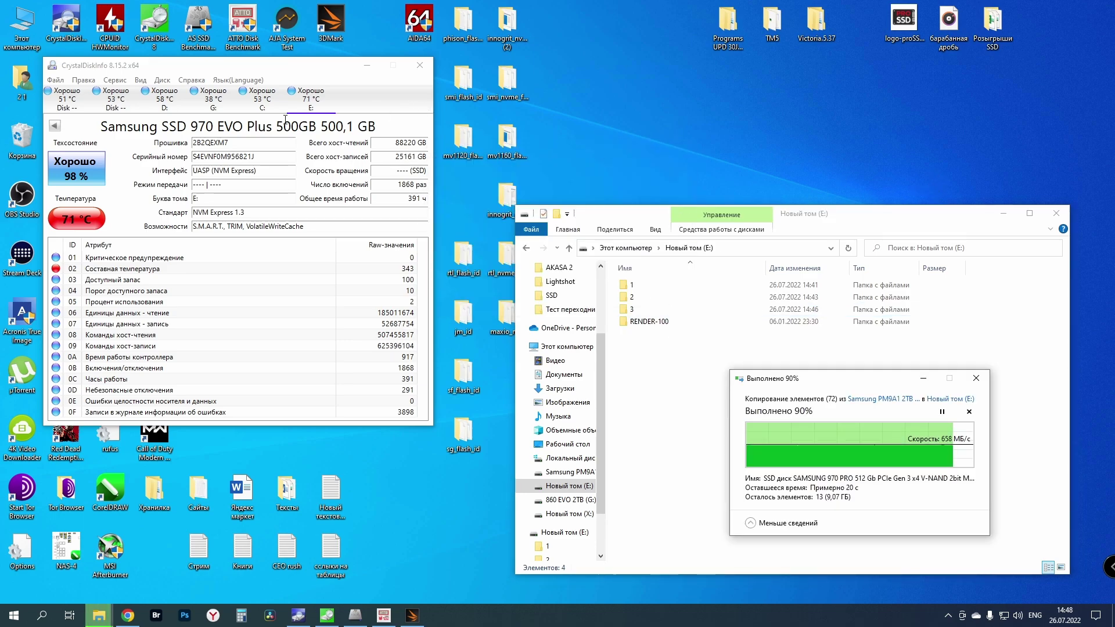
click(271, 66)
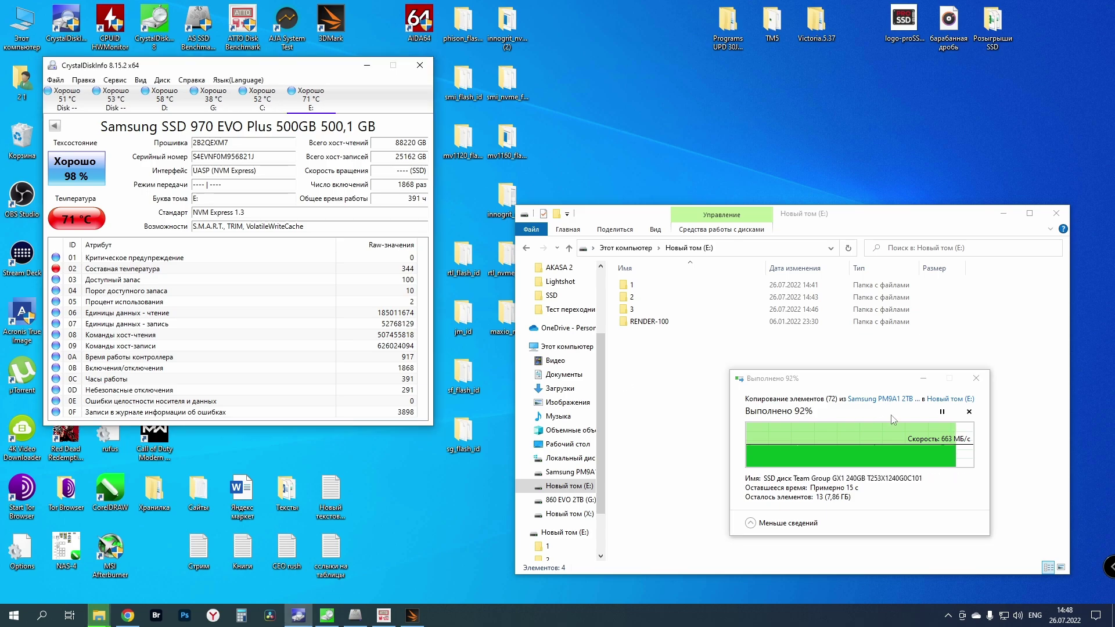
Once the copying is done, rename the RENDER-100 folder on drive E as 4.
click(870, 389)
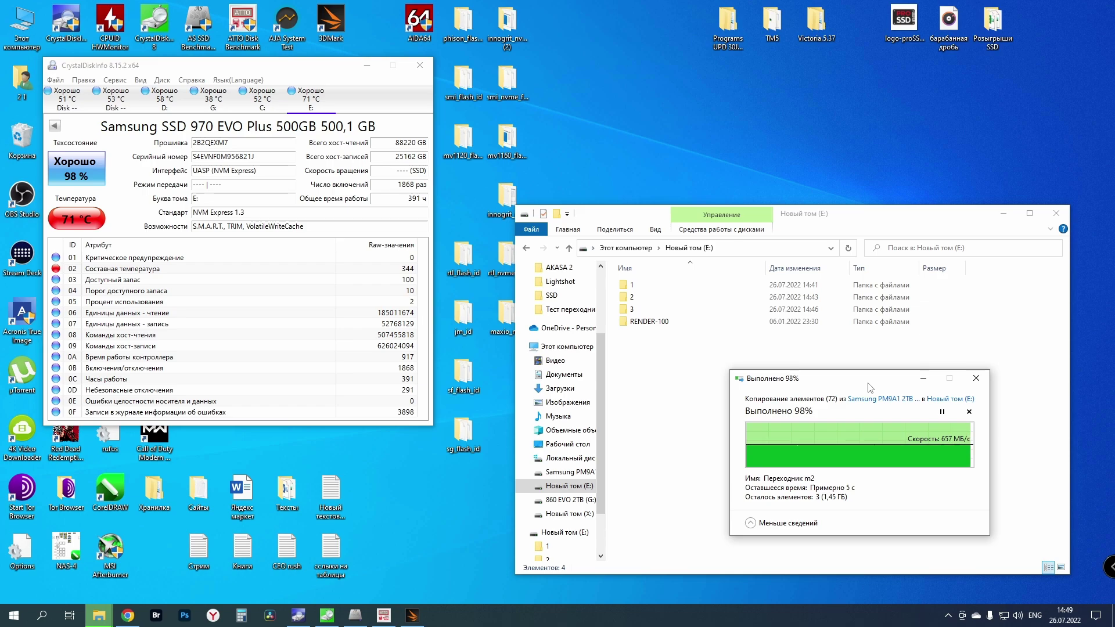
click(651, 323)
key(F2)
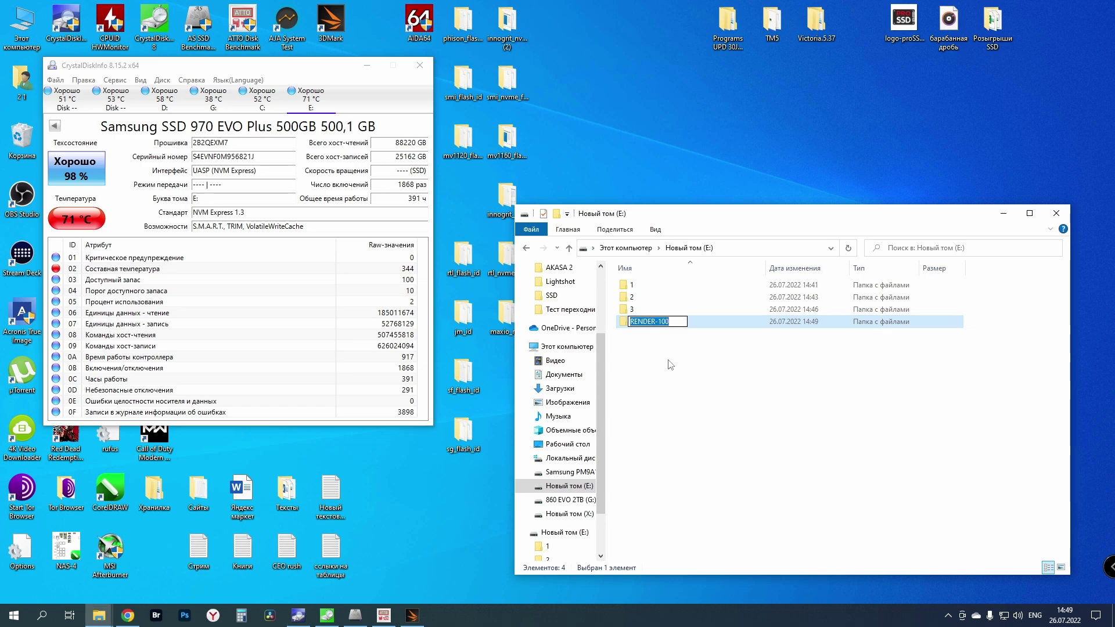
click(671, 365)
Run drive optimization on Новый том (E:) from the drive's properties.
right_click(768, 368)
click(795, 530)
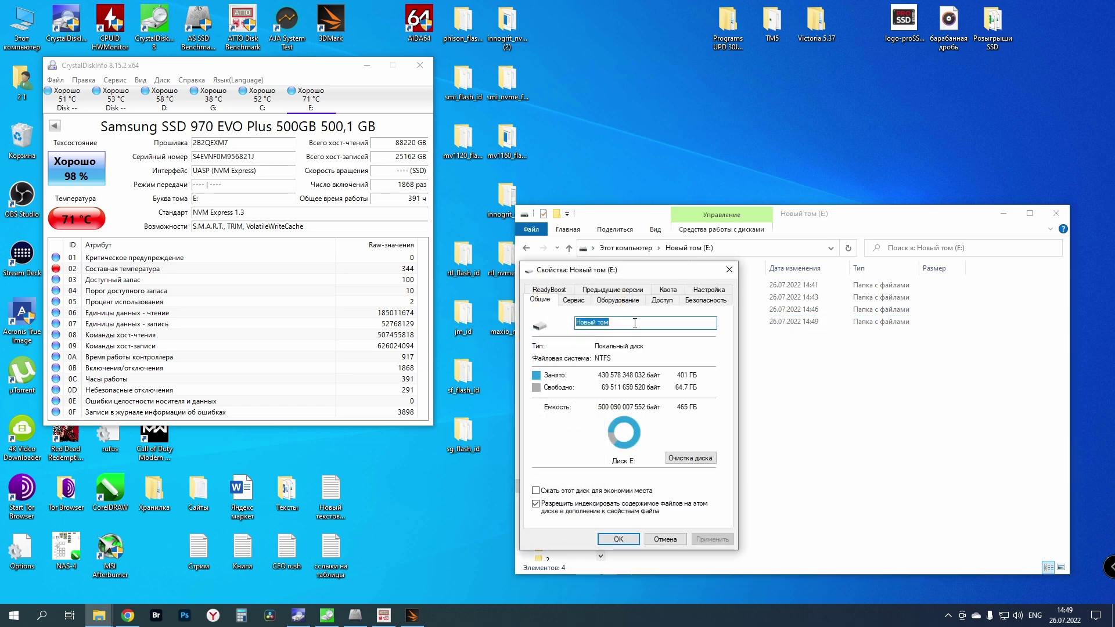
click(573, 301)
click(655, 408)
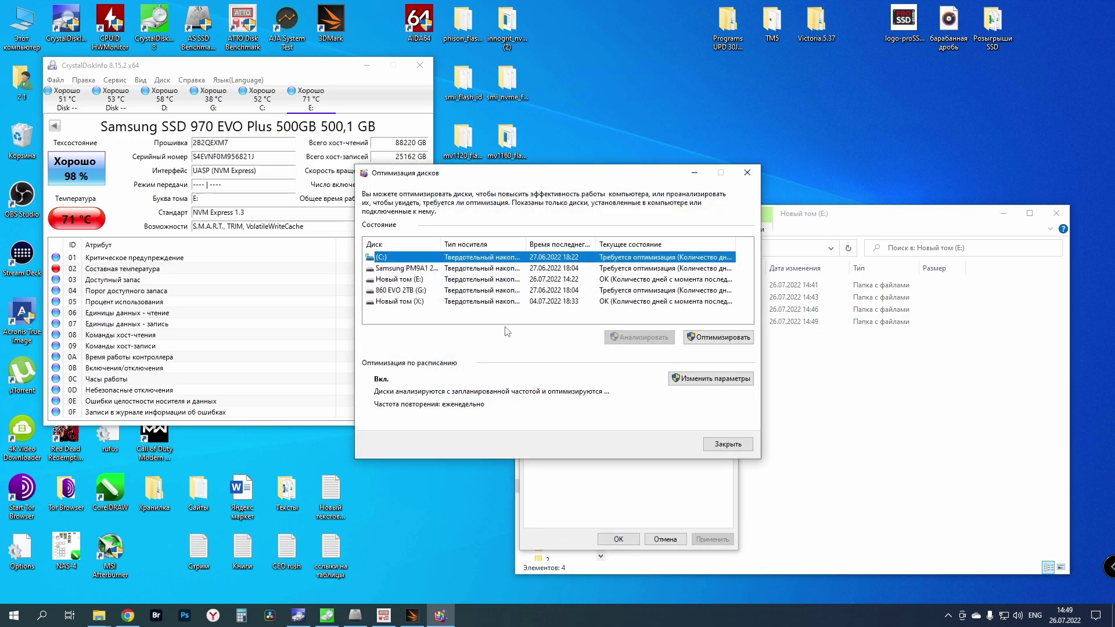
click(419, 279)
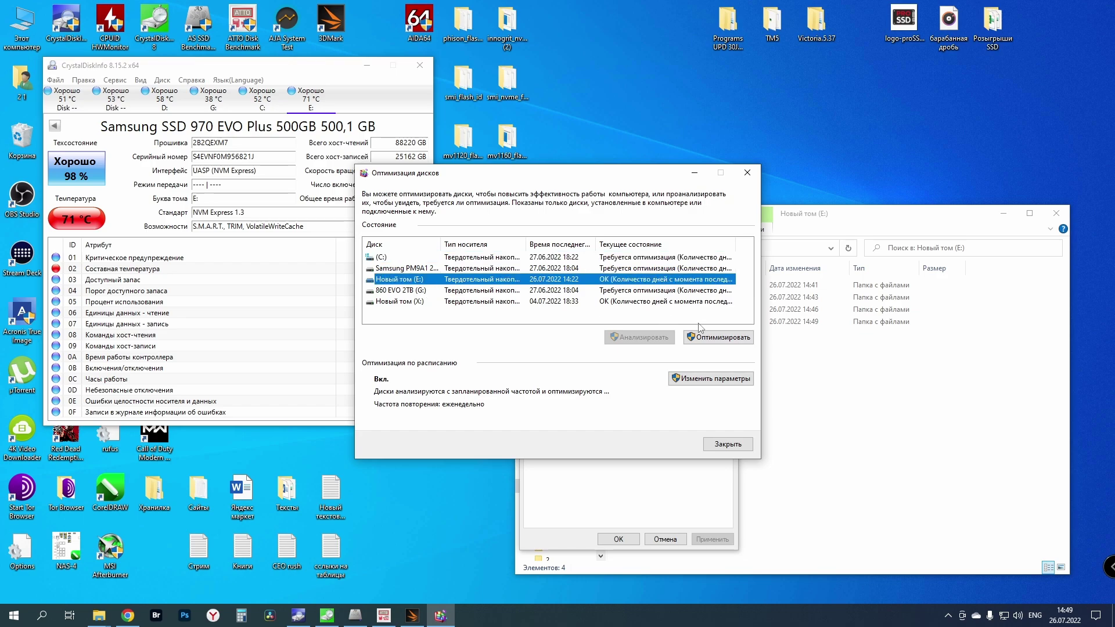
click(715, 338)
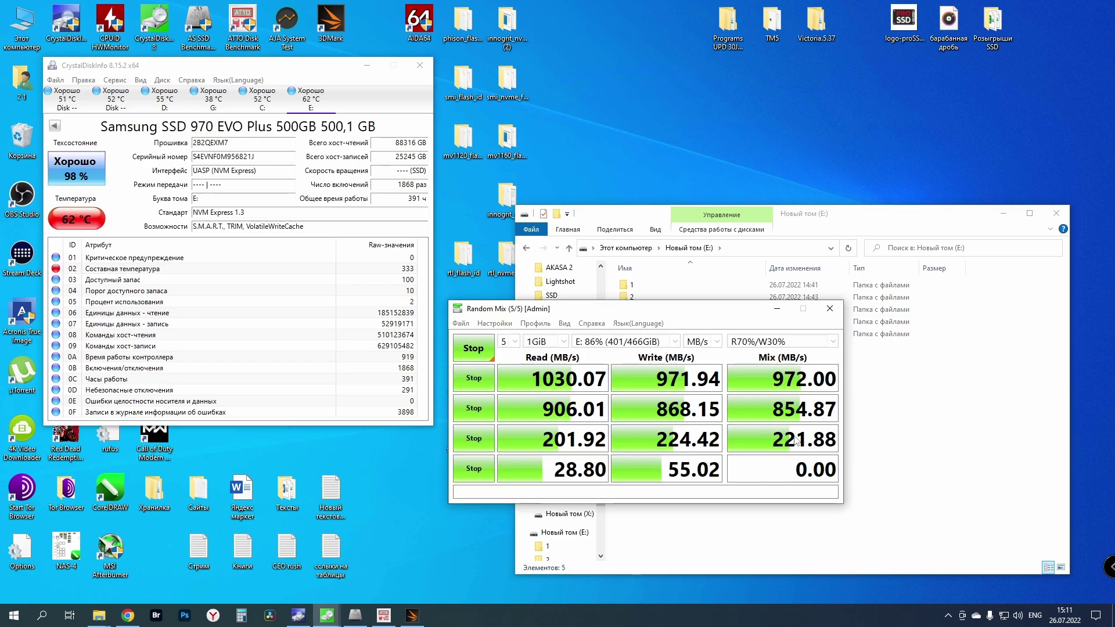
Bring up the earlier empty-drive CrystalDiskMark results and align the running 86%-full drive E test directly beneath them.
drag(665, 314, 662, 340)
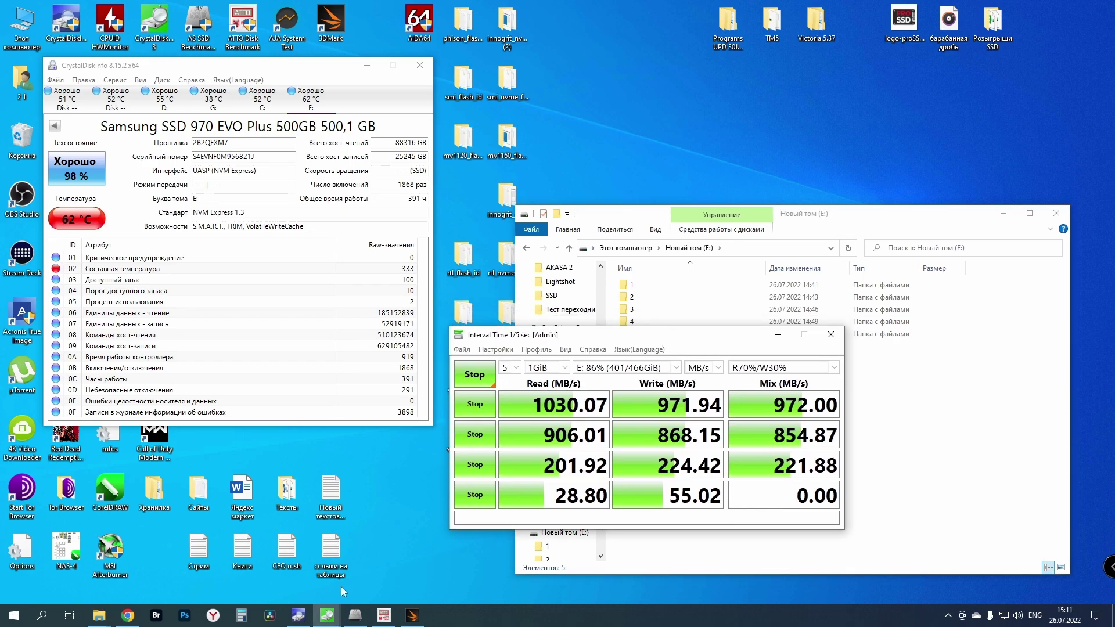
mouse_move(326, 615)
click(262, 572)
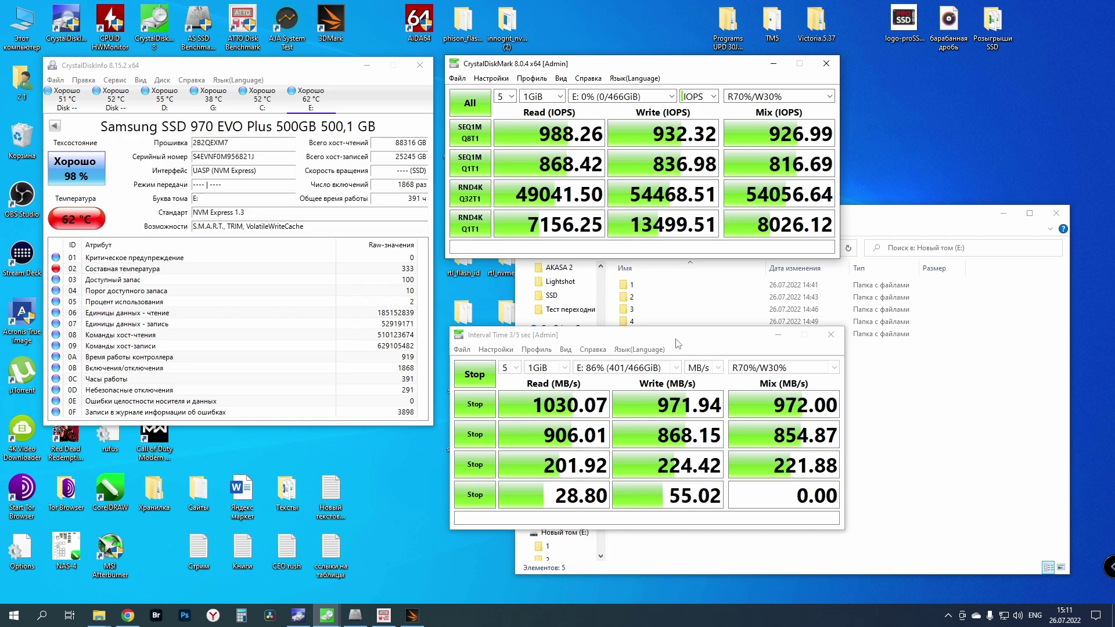
drag(676, 339, 671, 293)
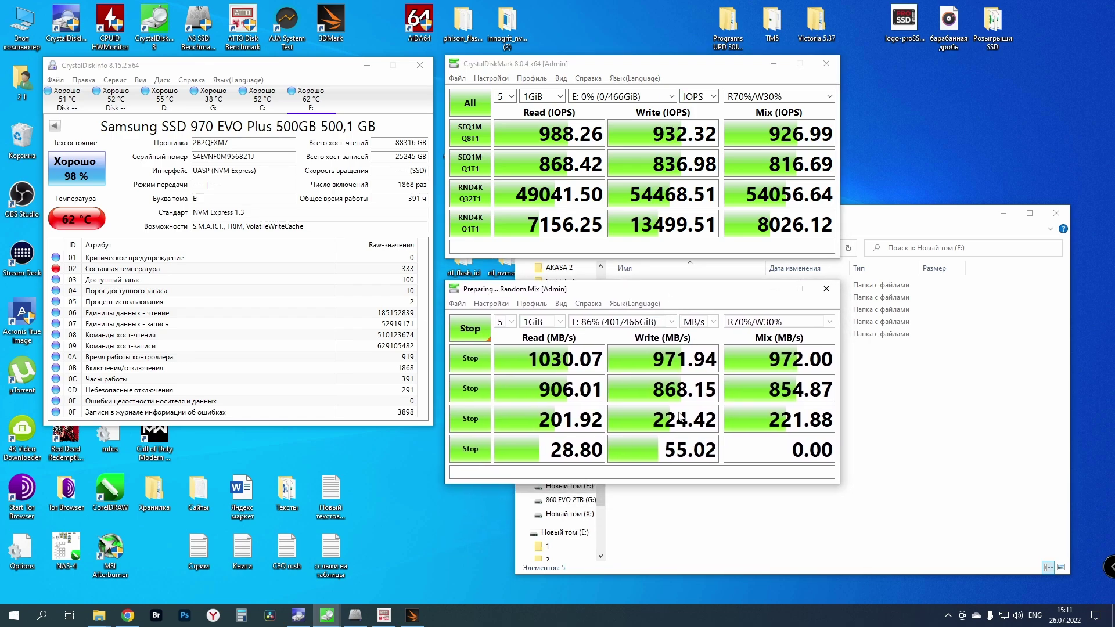
Switch the empty-drive CrystalDiskMark results to MB/s and compare them with the test on the filled drive.
click(698, 96)
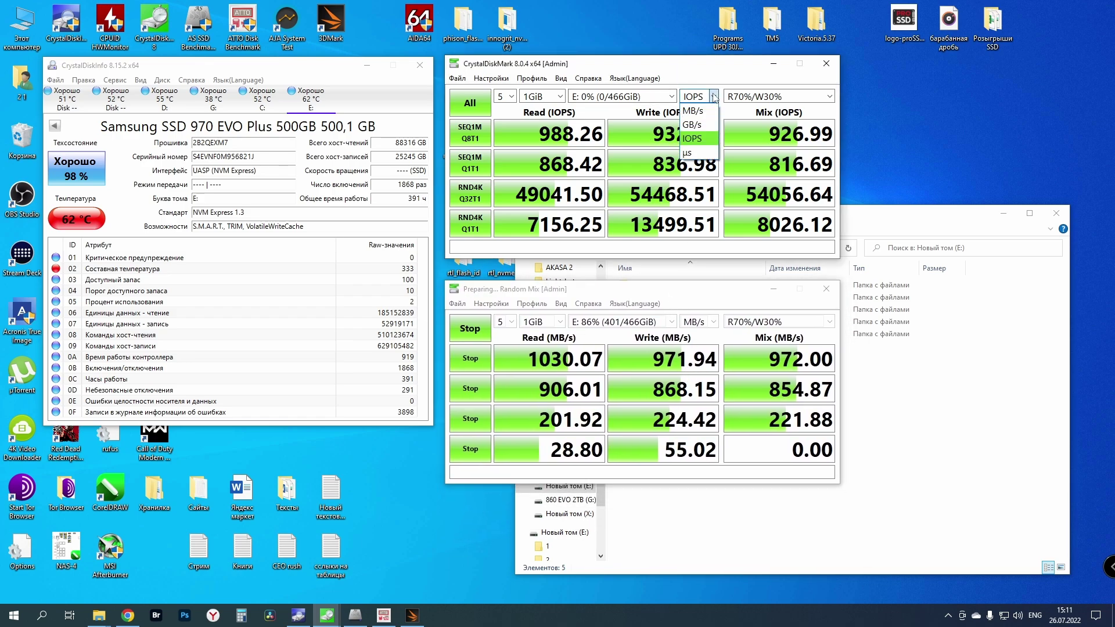
click(697, 108)
click(707, 294)
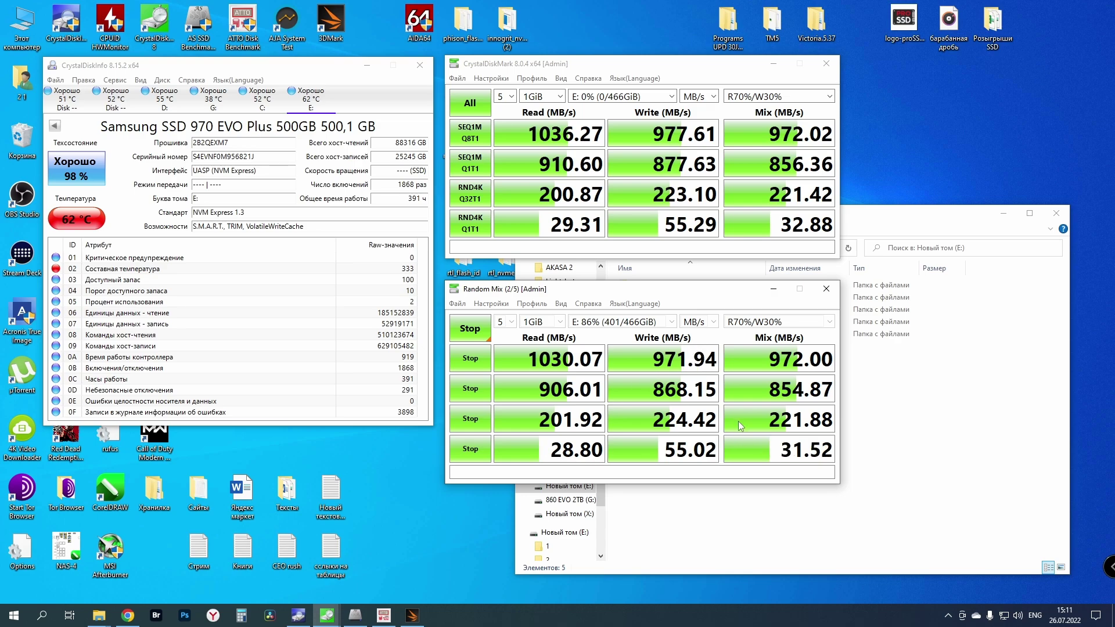
Minimize both CrystalDiskMark windows, permanently delete all folders on drive E, and return to the benchmark that holds the test file open.
click(773, 289)
click(773, 63)
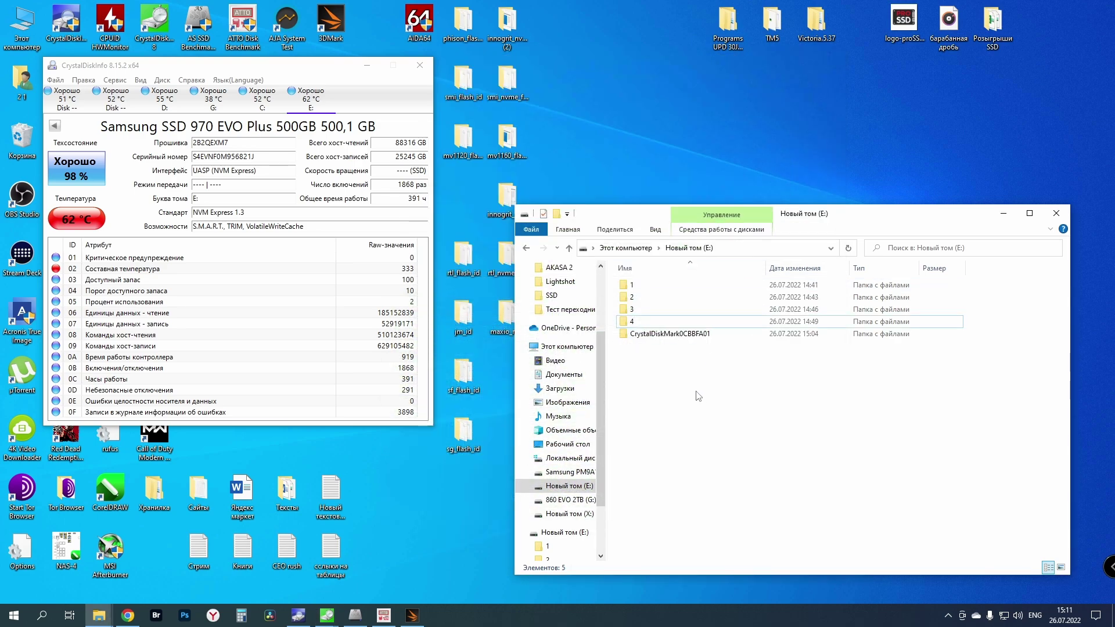
drag(691, 380, 629, 283)
key(Delete)
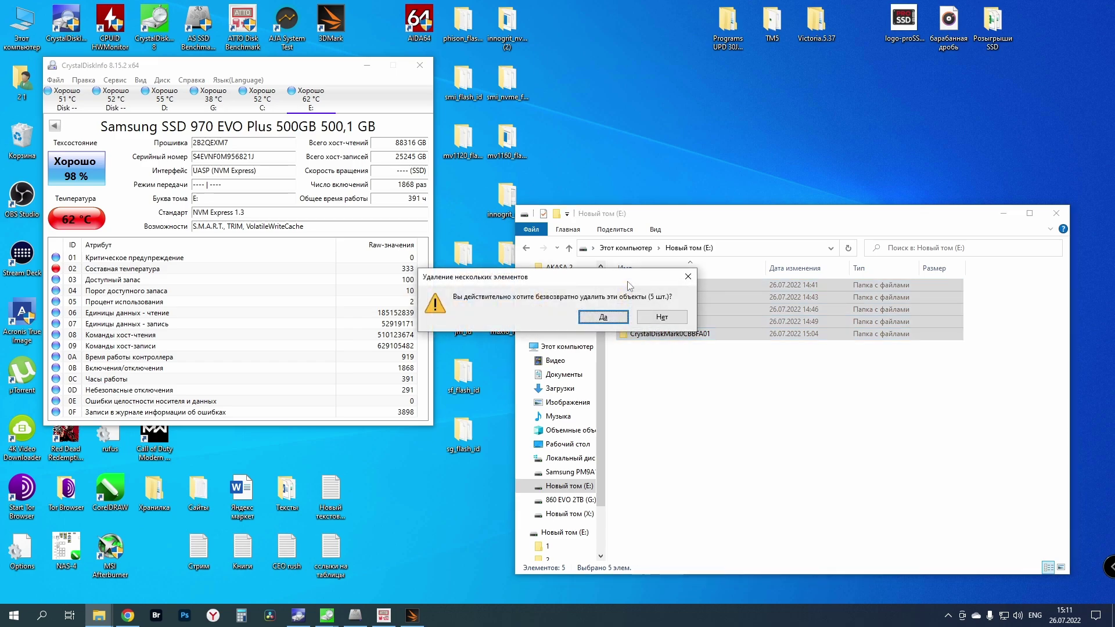
key(Return)
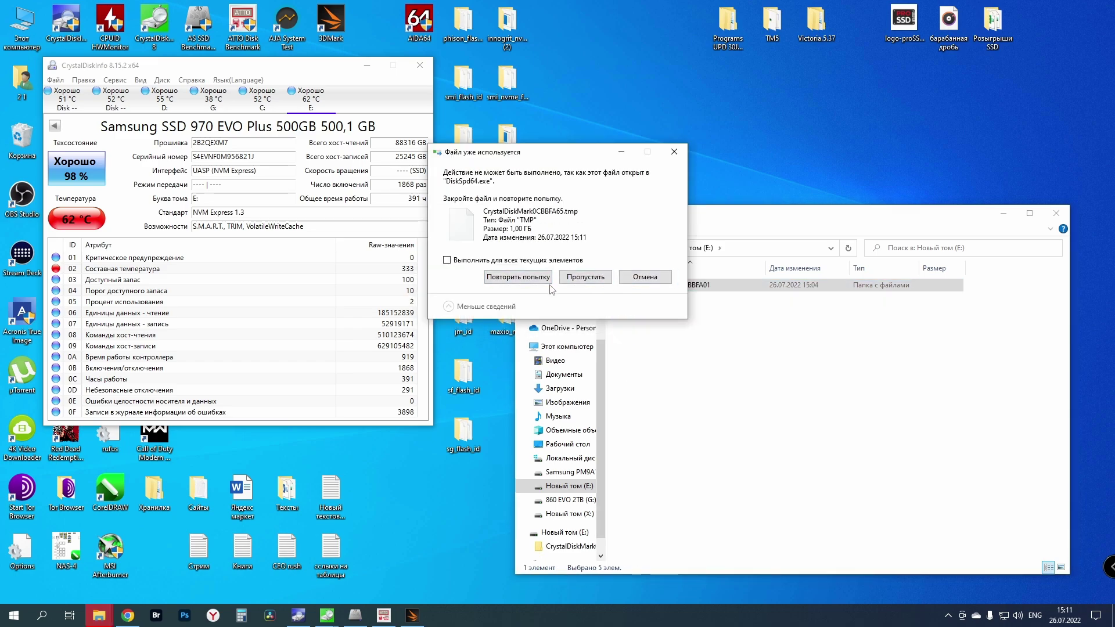
mouse_move(327, 614)
click(389, 581)
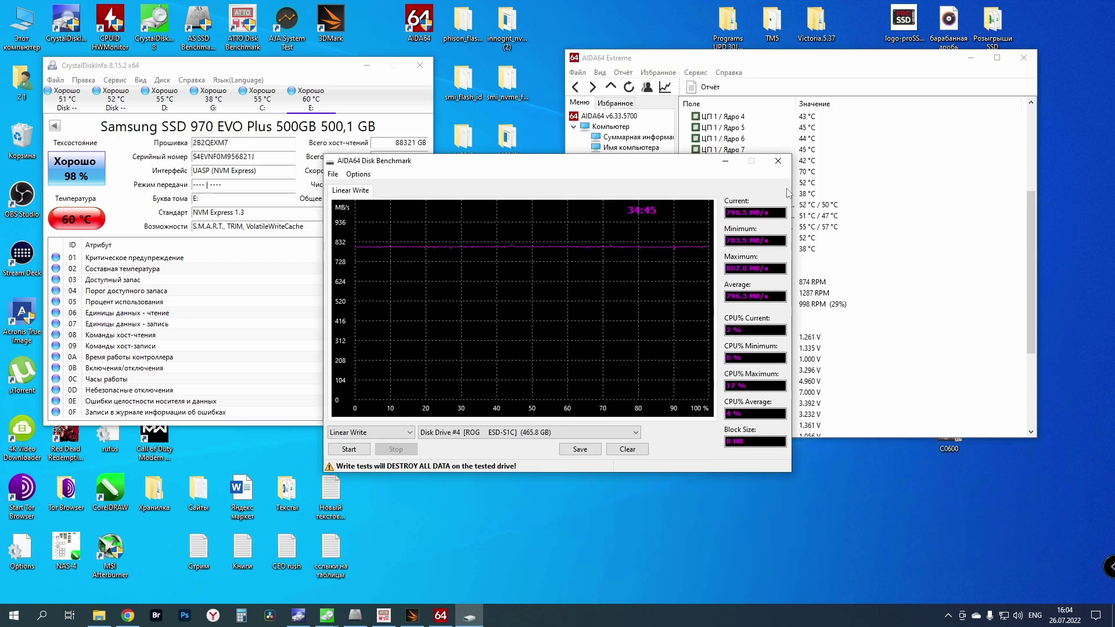
Move the AIDA64 Disk Benchmark linear write results clear of CrystalDiskInfo and check drive E's temperature and attributes.
drag(562, 169, 699, 216)
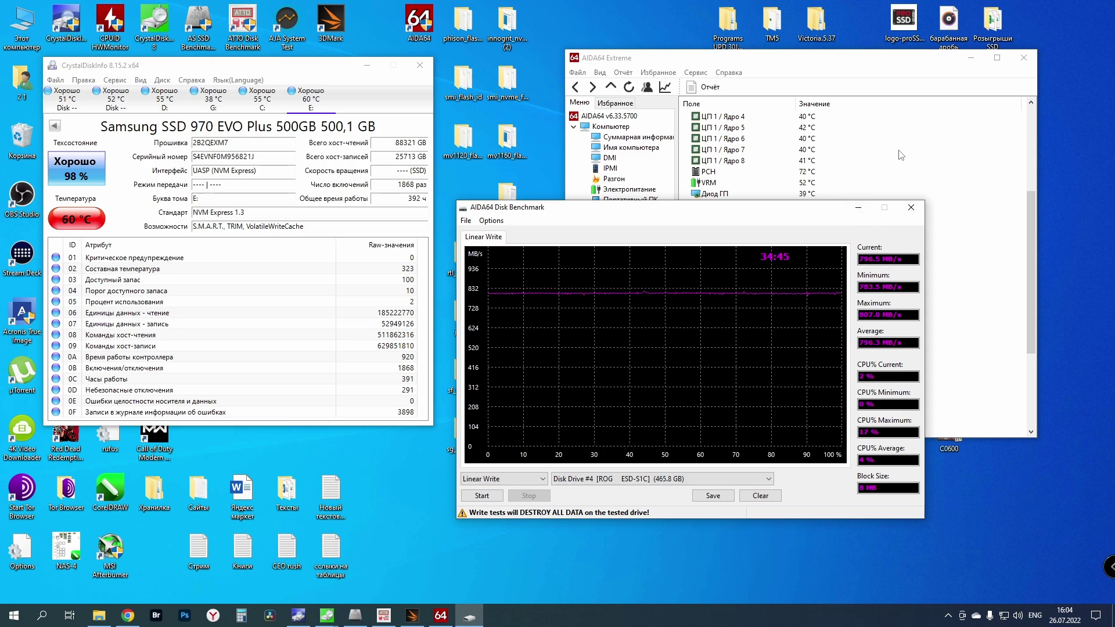
click(257, 60)
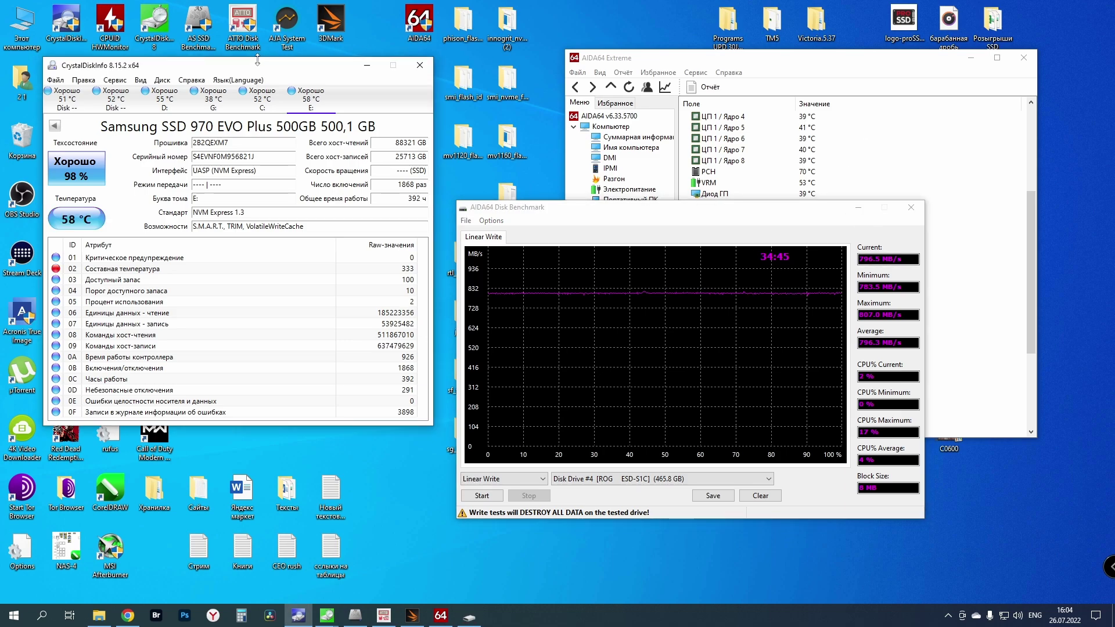